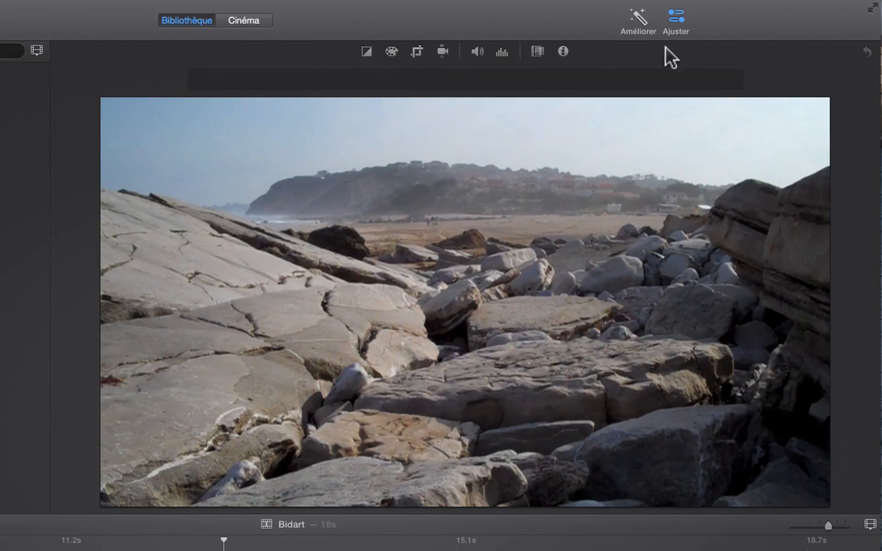
# Step: Crop the rocky beach clip with the Recadrer style to the image's lower-right area, about 40% of its width, and play it back
pyautogui.click(417, 51)
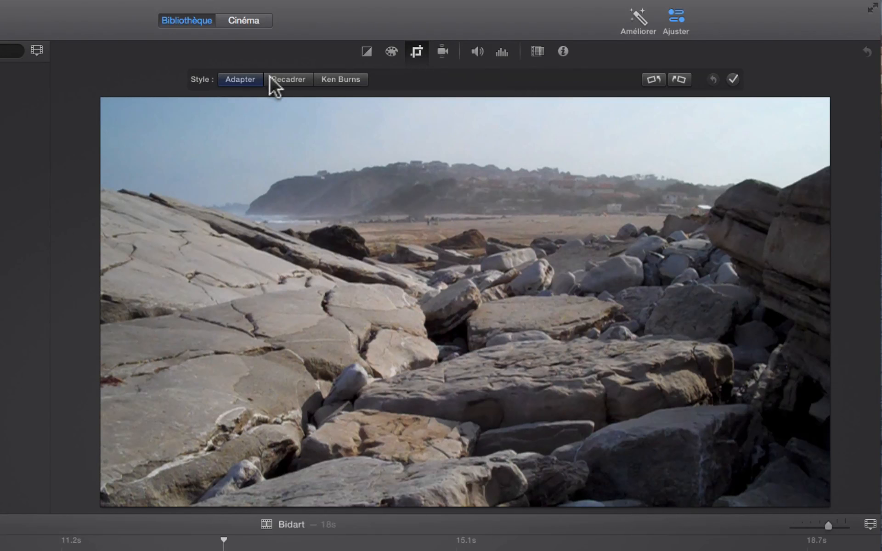
pyautogui.click(282, 78)
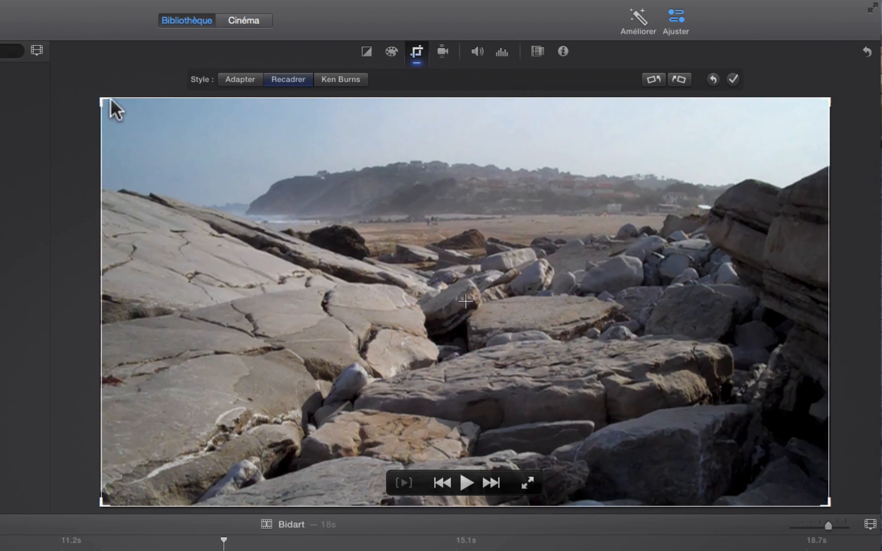
pyautogui.moveTo(104, 101); pyautogui.dragTo(533, 260)
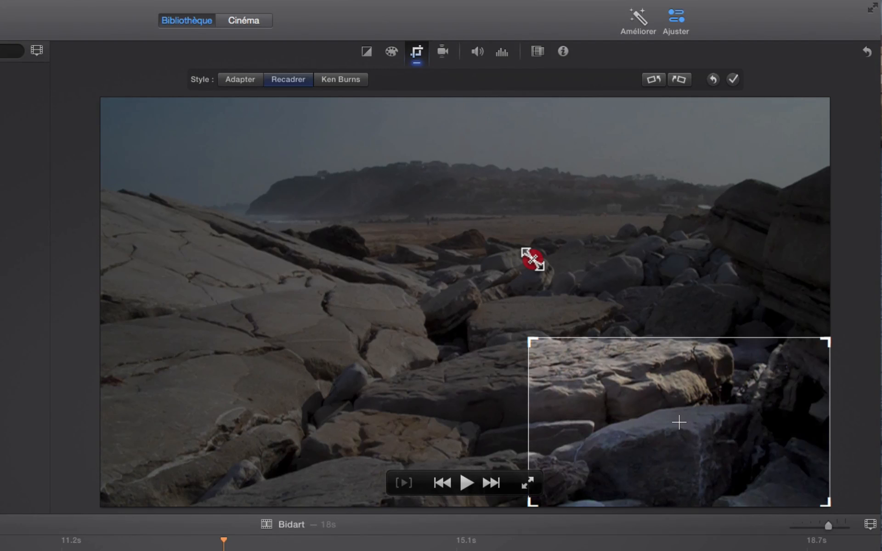
pyautogui.press('Return')
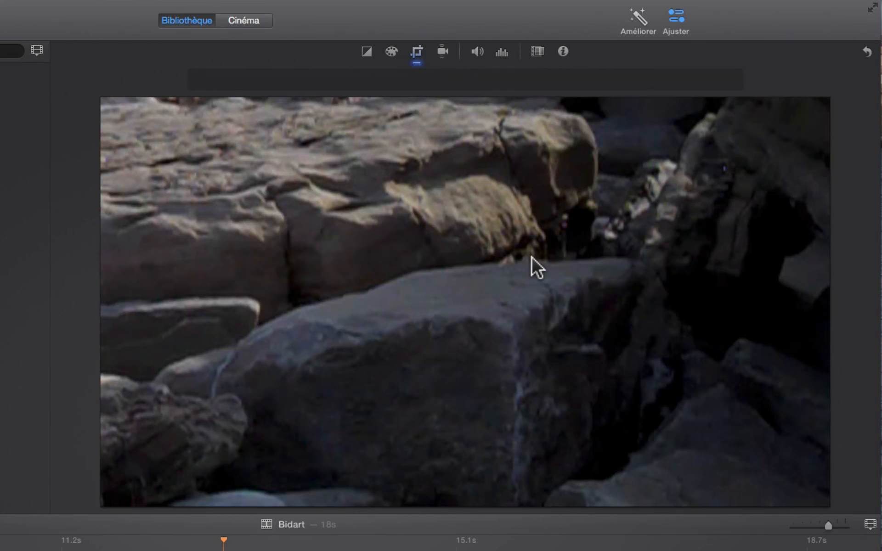
pyautogui.click(67, 532)
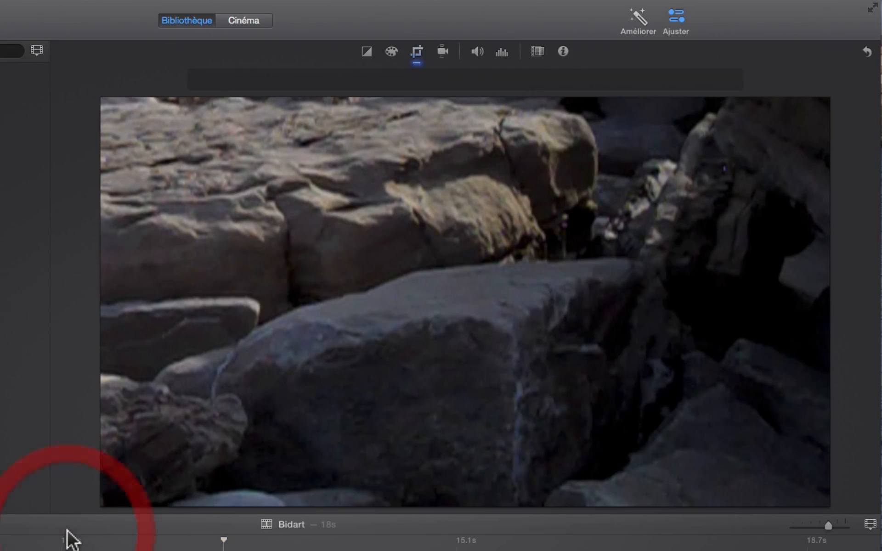
pyautogui.press('space')
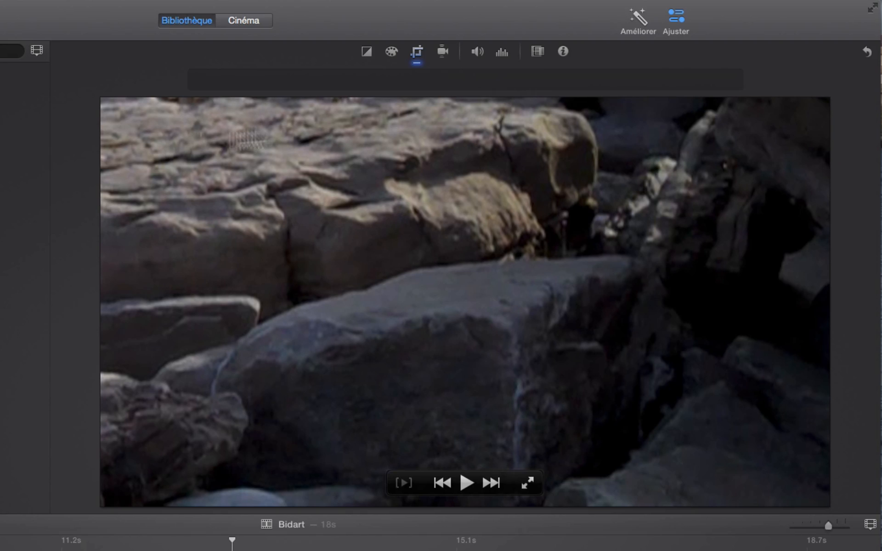
# Step: Examine the rocky beach clip's information and the Bidart film in the event browser
pyautogui.click(564, 51)
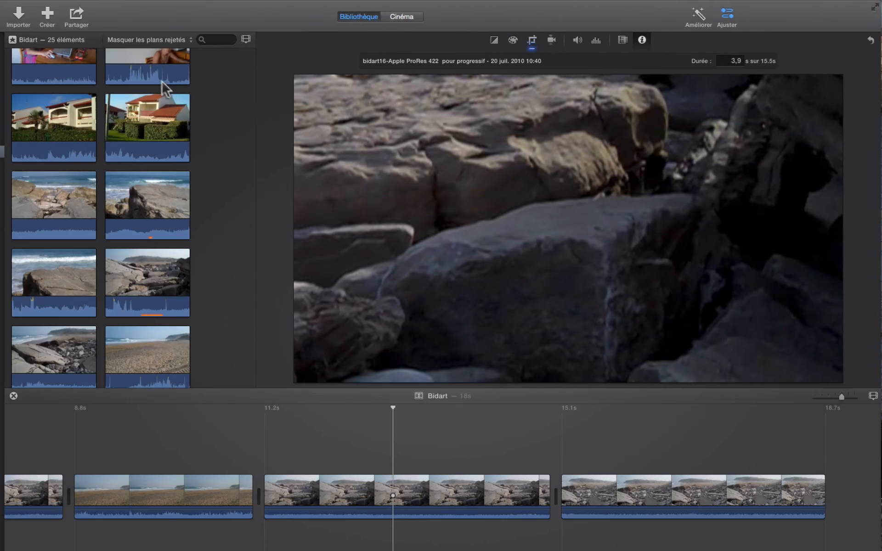
pyautogui.scroll(10, 168, 89)
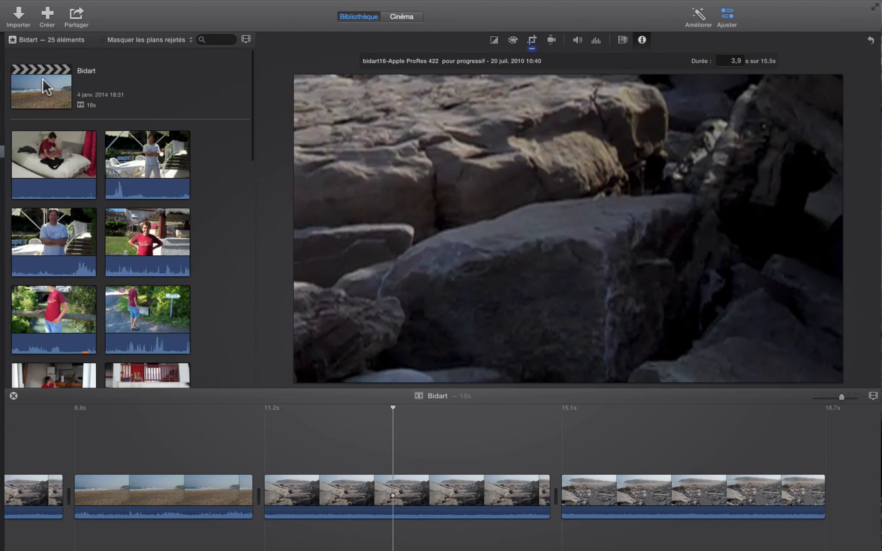
pyautogui.click(44, 81)
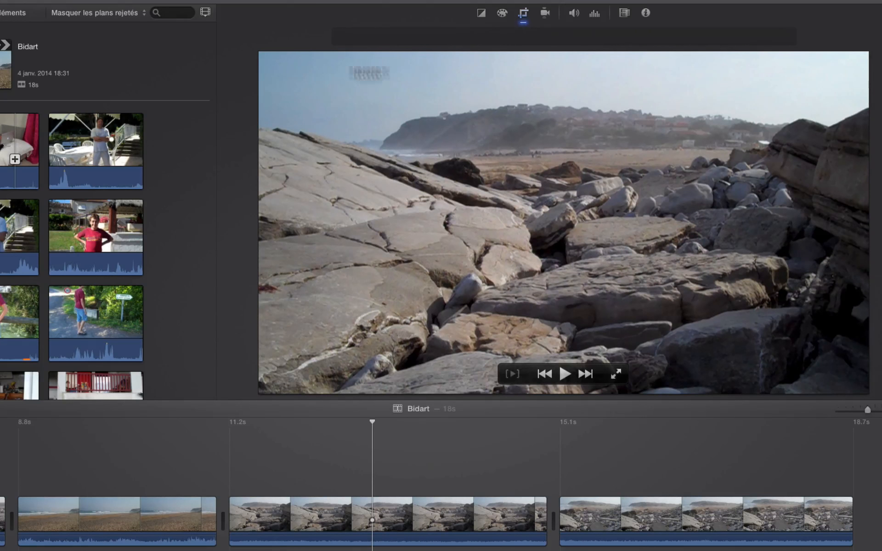
# Step: Set the rocky beach clip's framing style to Recadrer with the crop frame covering the whole image
pyautogui.click(394, 517)
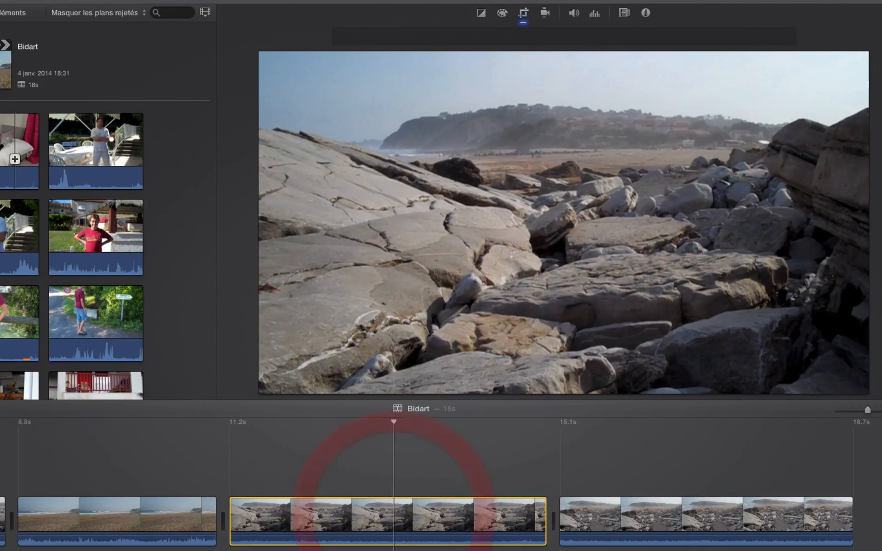
pyautogui.click(523, 14)
pyautogui.click(423, 37)
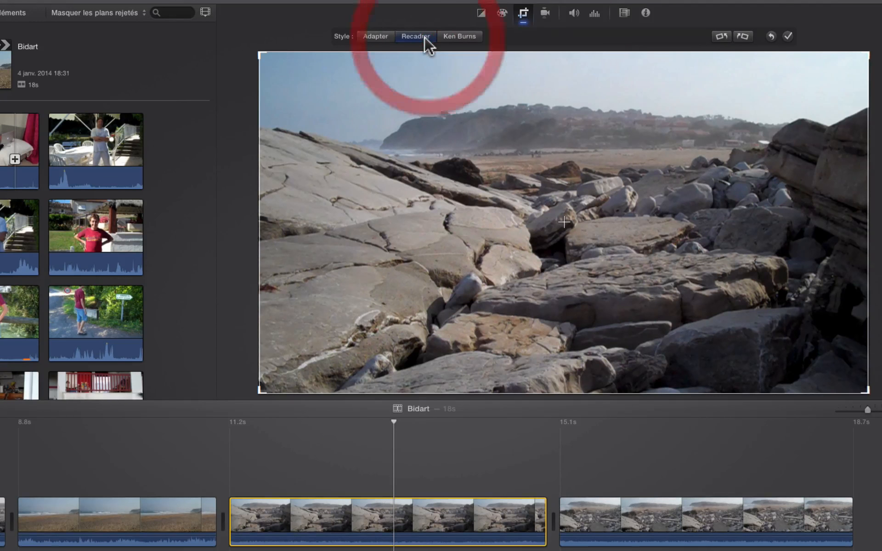
pyautogui.moveTo(261, 58); pyautogui.dragTo(277, 60)
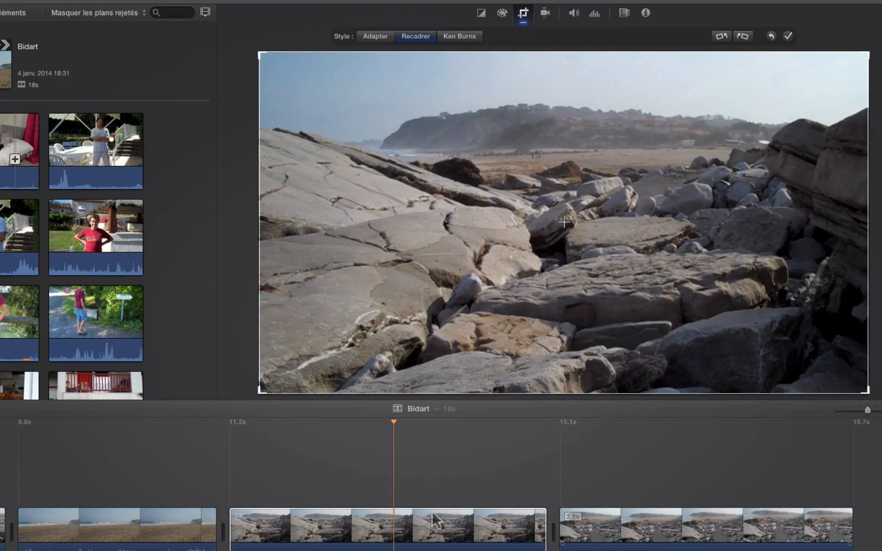
# Step: Crop the kitchen clip with the Recadrer style to about 90% of its width, cutting off the image's right edge
pyautogui.hscroll(-2, 106, 522)
pyautogui.hscroll(-2, 183, 521)
pyautogui.click(256, 516)
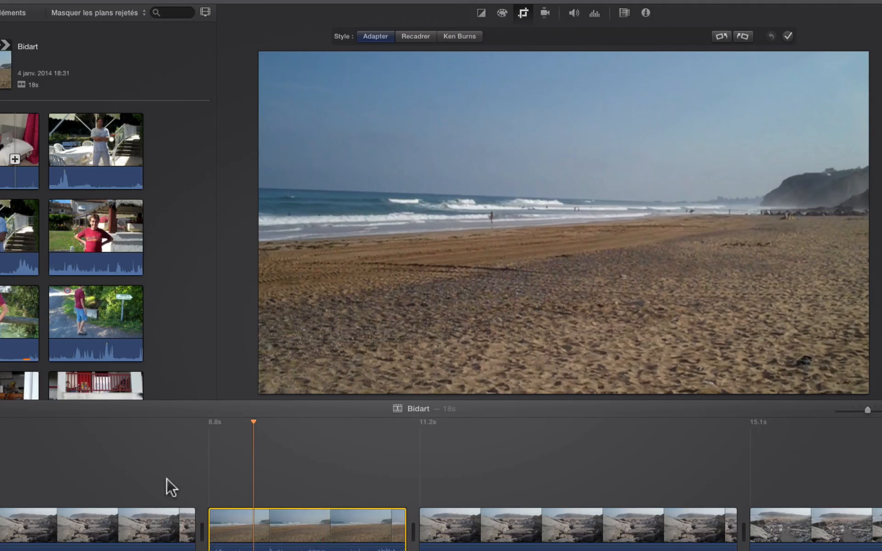
pyautogui.hscroll(-10, 184, 485)
pyautogui.hscroll(2, 223, 484)
pyautogui.click(177, 522)
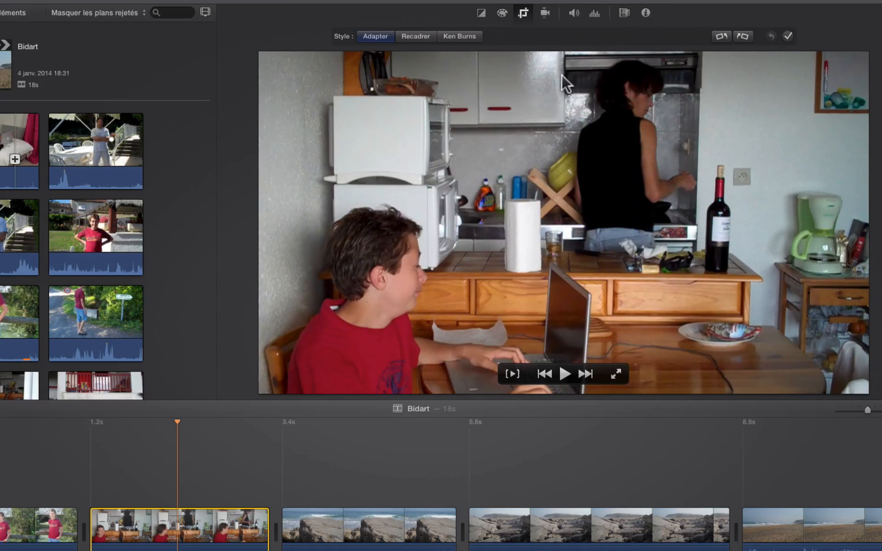
pyautogui.click(416, 37)
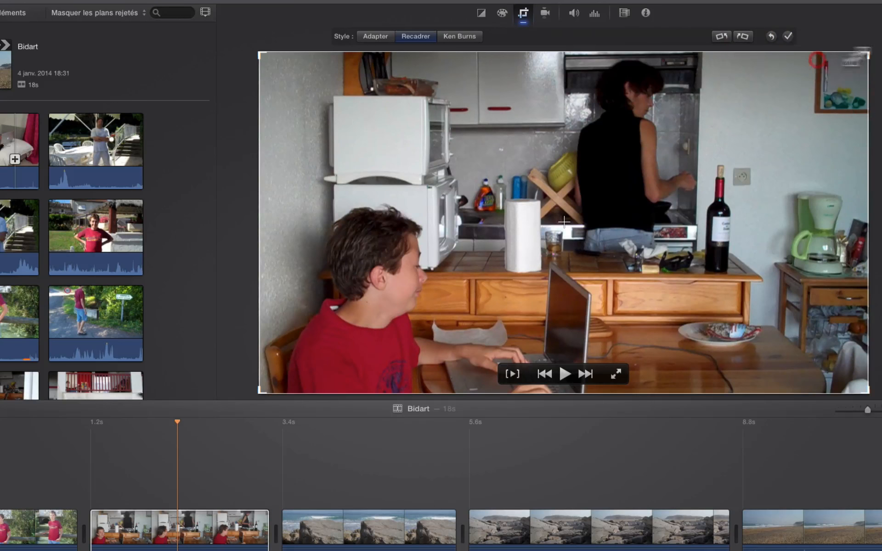
pyautogui.moveTo(866, 54); pyautogui.dragTo(812, 91)
pyautogui.moveTo(690, 219); pyautogui.dragTo(680, 197)
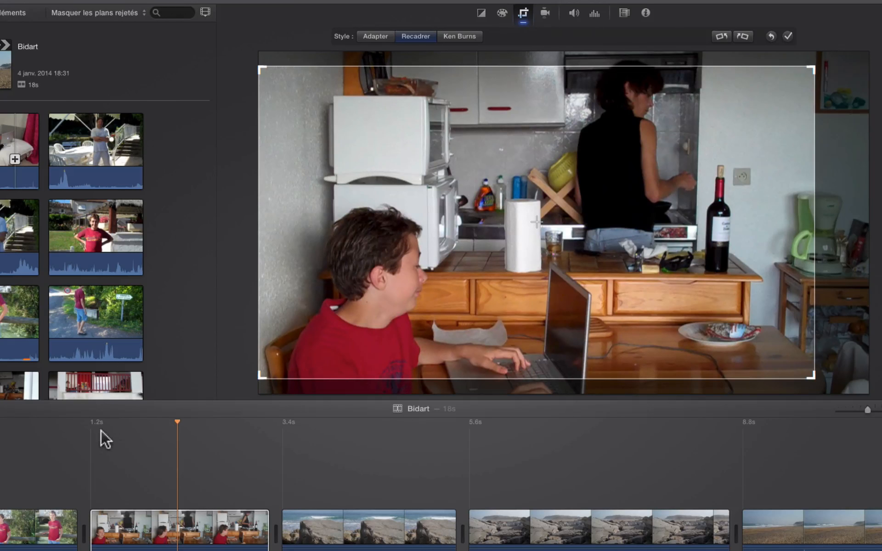
# Step: Play back the cropped kitchen clip from its start
pyautogui.click(101, 430)
pyautogui.click(93, 435)
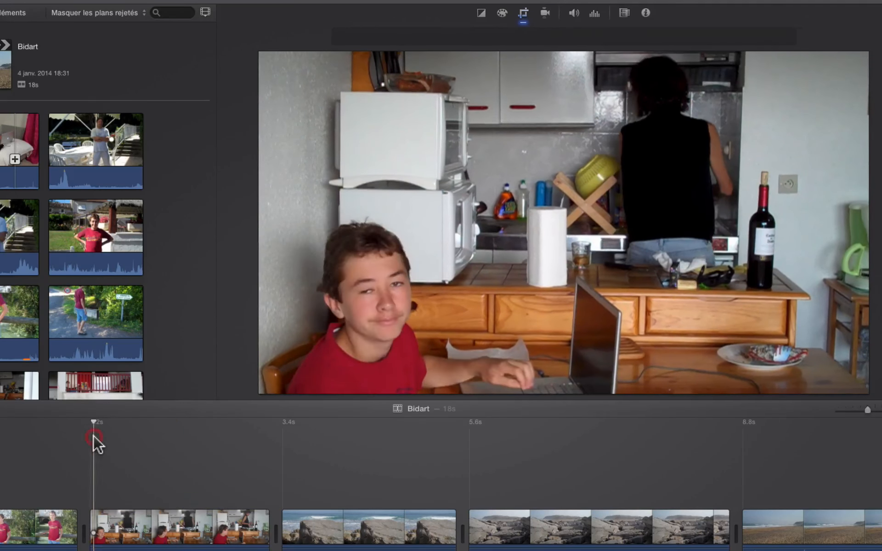
pyautogui.press('space')
pyautogui.press('space')
pyautogui.hscroll(3, 266, 448)
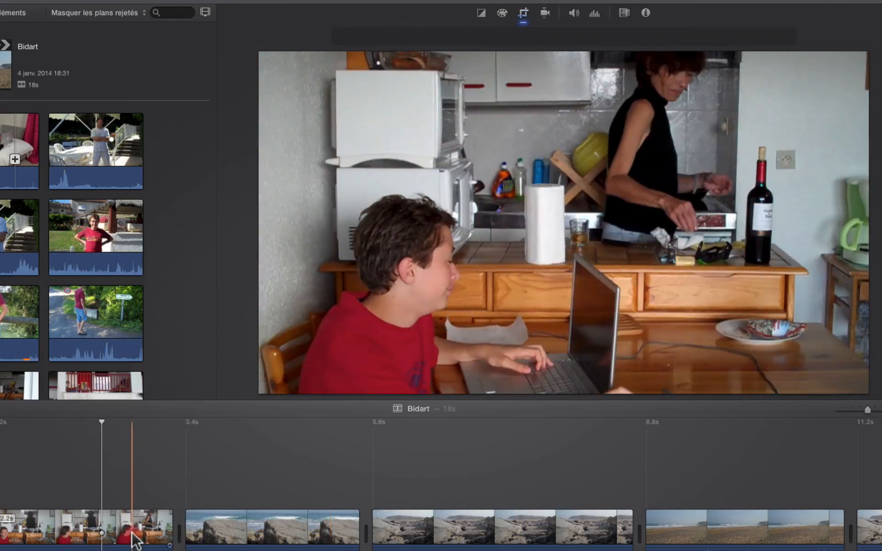
# Step: Reset the crop adjustment on the kitchen clip
pyautogui.click(132, 519)
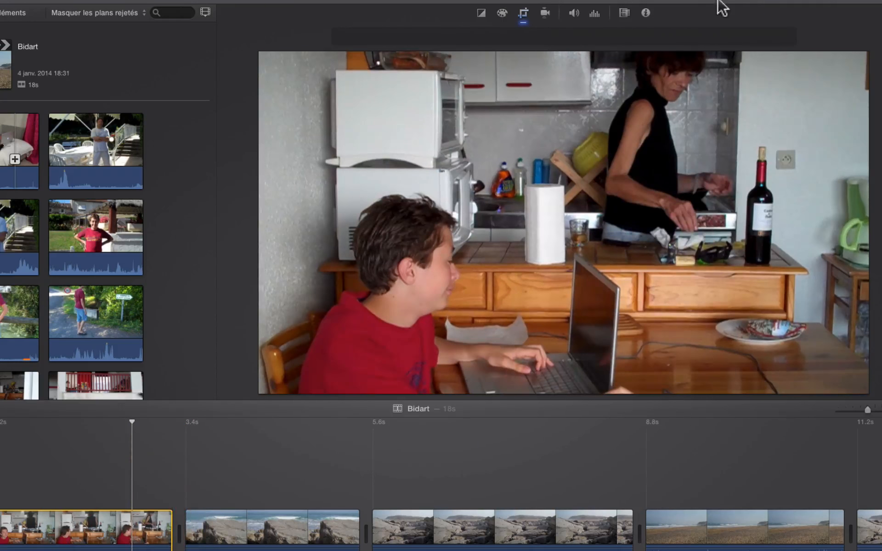
pyautogui.click(522, 14)
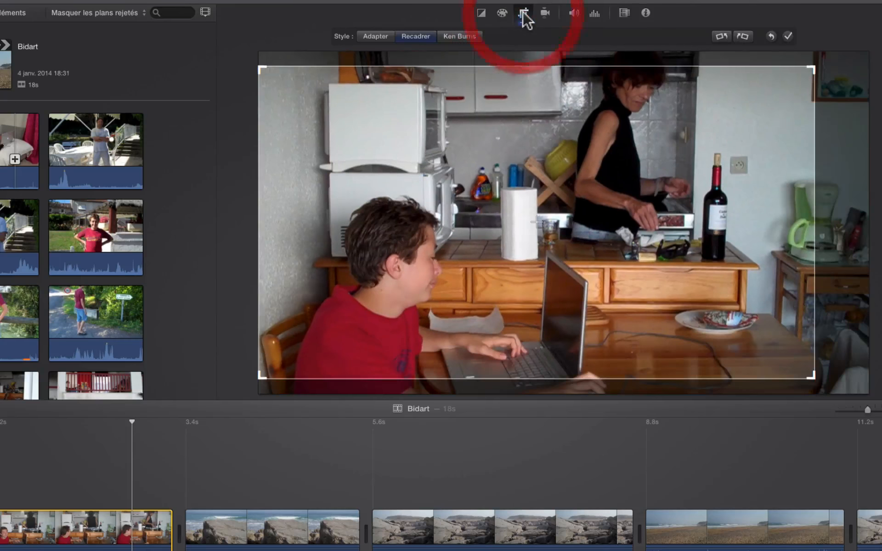
pyautogui.click(771, 37)
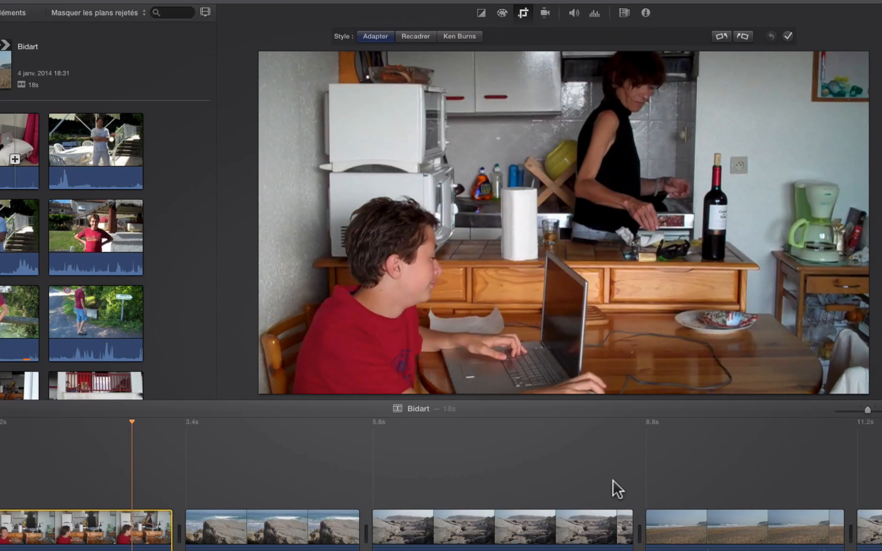
# Step: Apply the Ken Burns style to the kitchen clip and play it from its start to check the movement
pyautogui.click(474, 38)
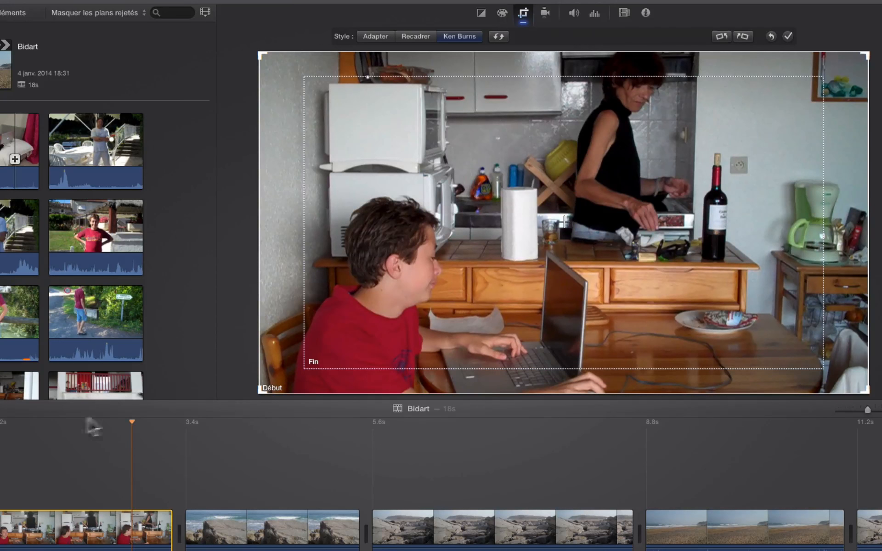
pyautogui.click(4, 422)
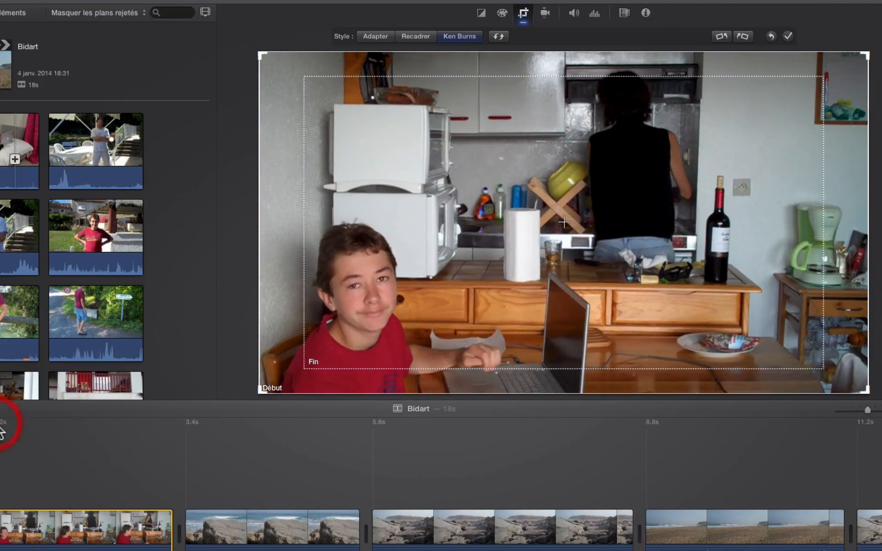
pyautogui.press('space')
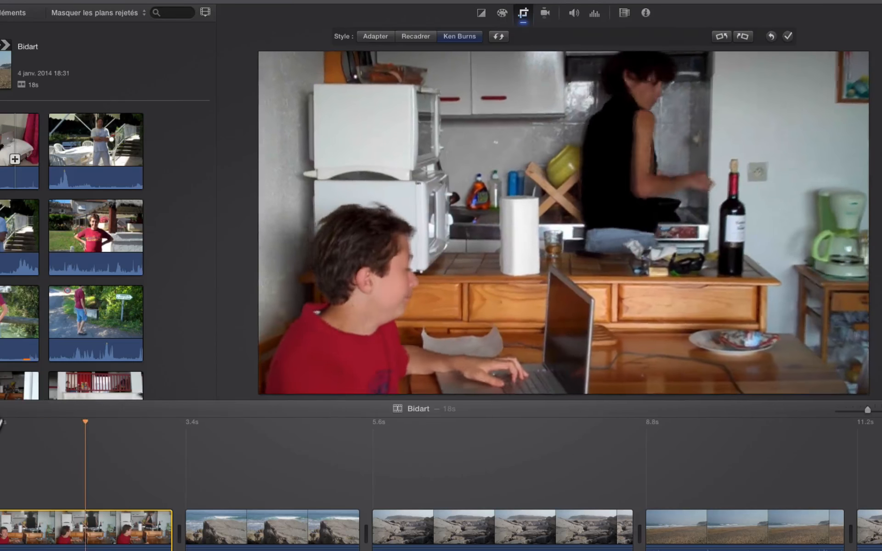
pyautogui.press('space')
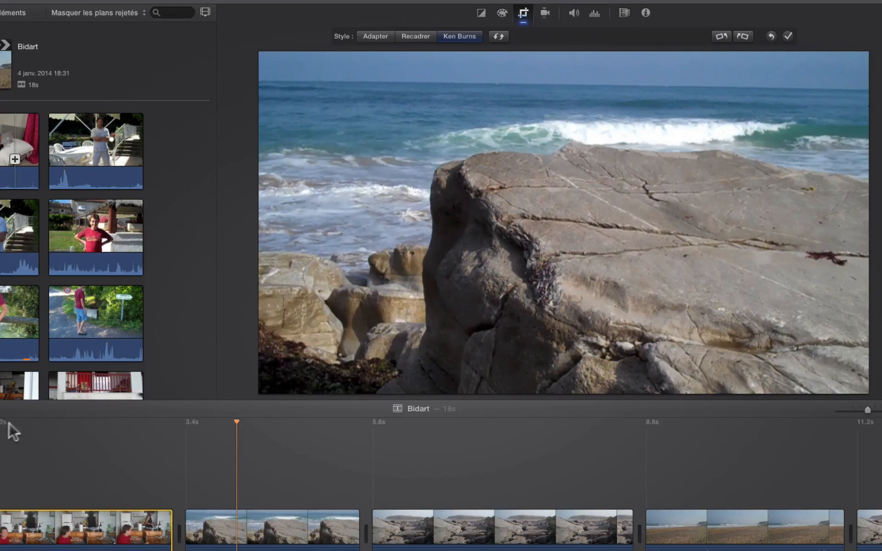
pyautogui.click(1, 431)
pyautogui.press('space')
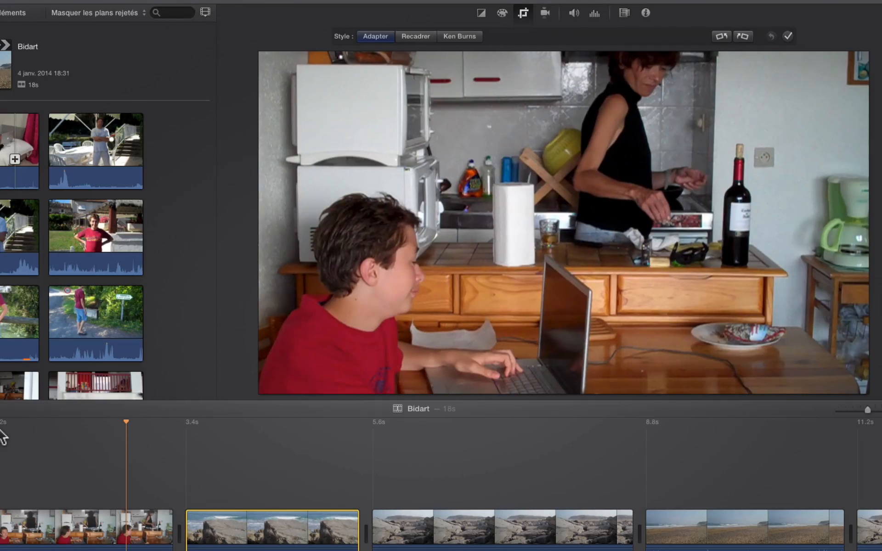
# Step: Enable shaky video stabilization at 57% on the rocky beach clip starting at 11.2s and play it back
pyautogui.hscroll(3, 481, 478)
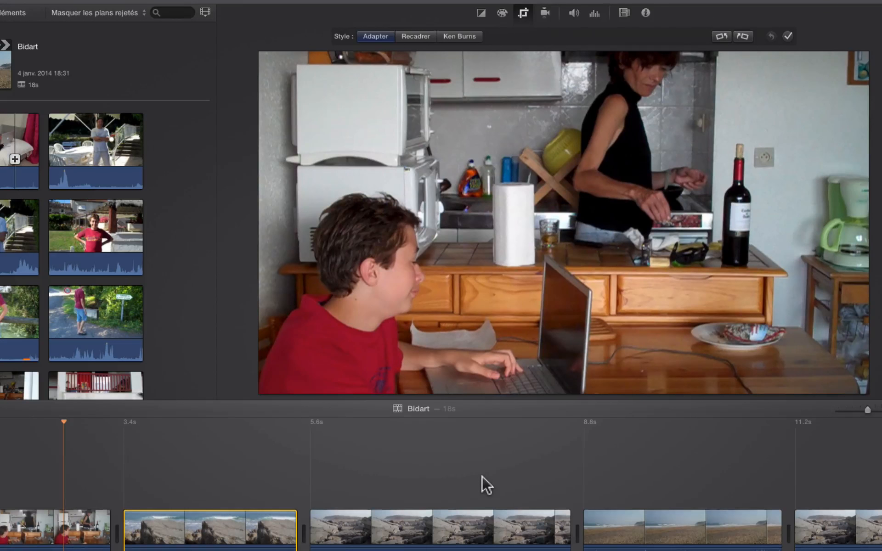
pyautogui.click(320, 415)
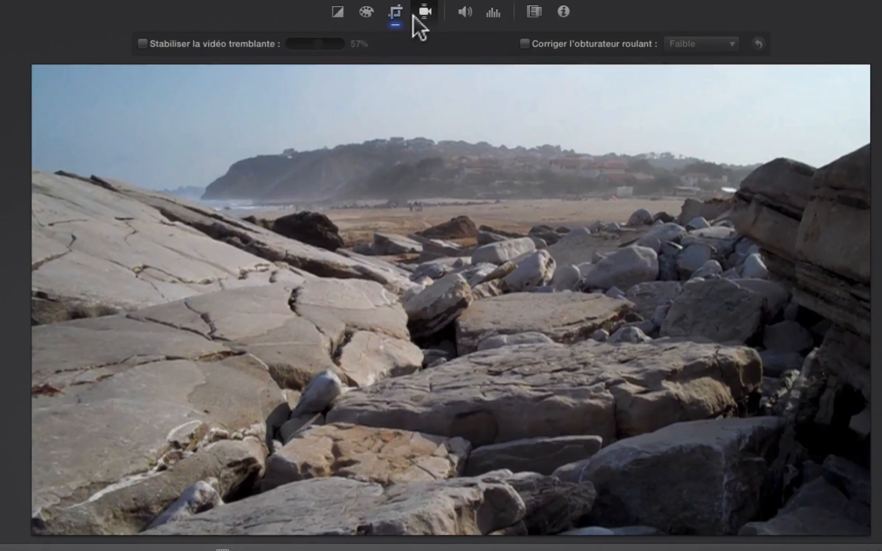
pyautogui.click(544, 11)
pyautogui.click(425, 11)
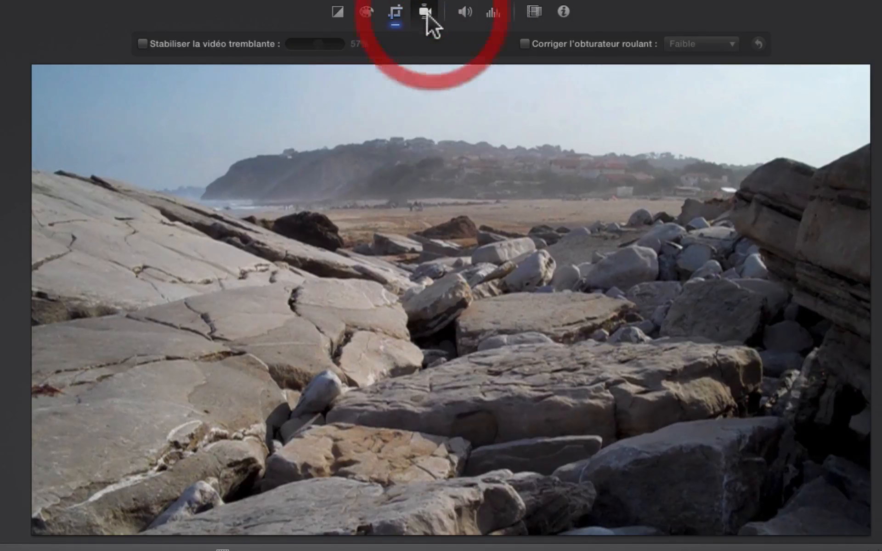
pyautogui.click(142, 43)
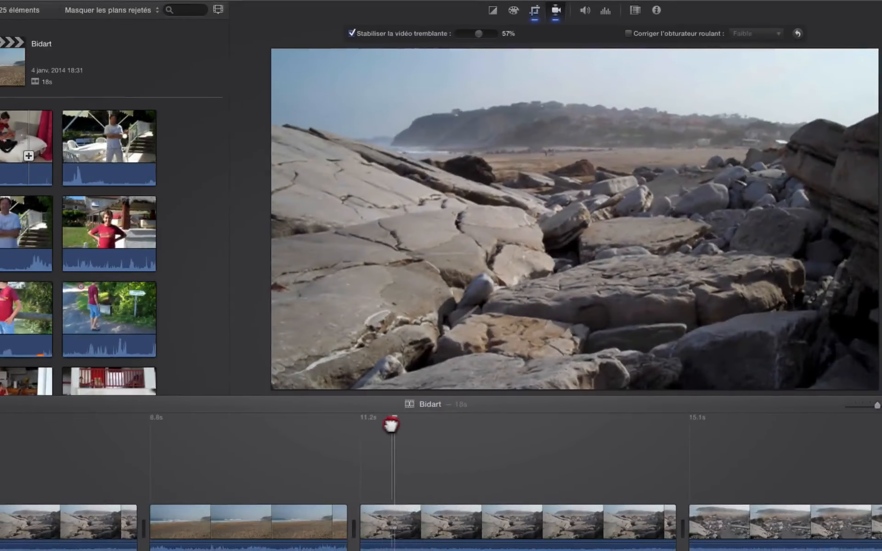
pyautogui.click(361, 426)
pyautogui.press('space')
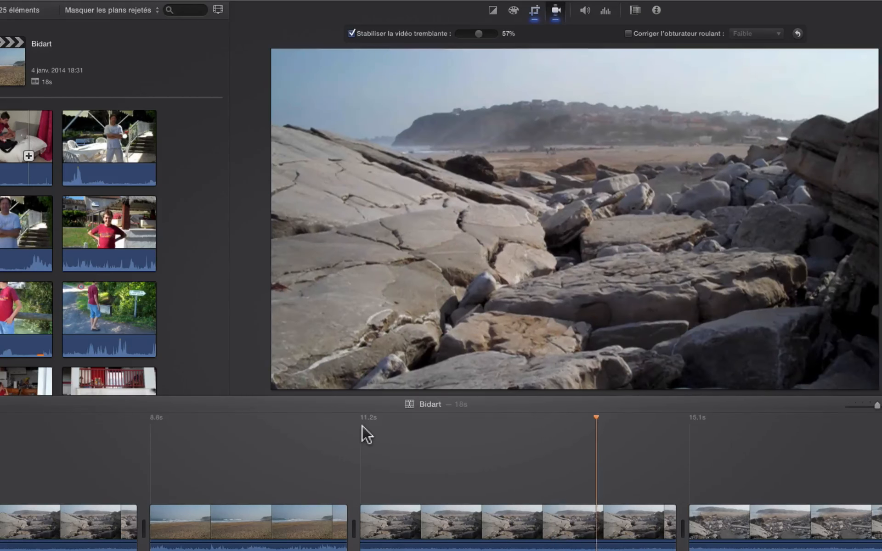
pyautogui.press('space')
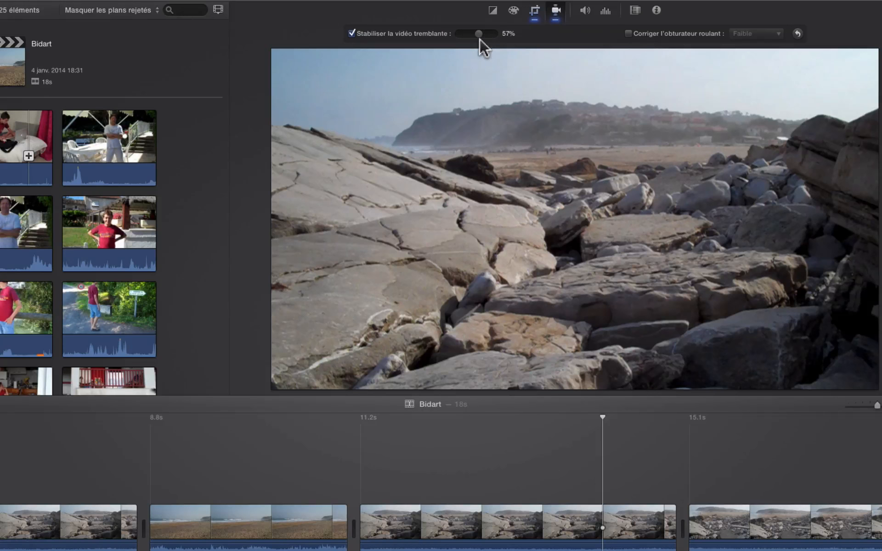
# Step: Set the rocky beach clip's stabilization amount to 0% and play it back
pyautogui.moveTo(479, 33); pyautogui.dragTo(407, 40)
pyautogui.click(363, 451)
pyautogui.press('space')
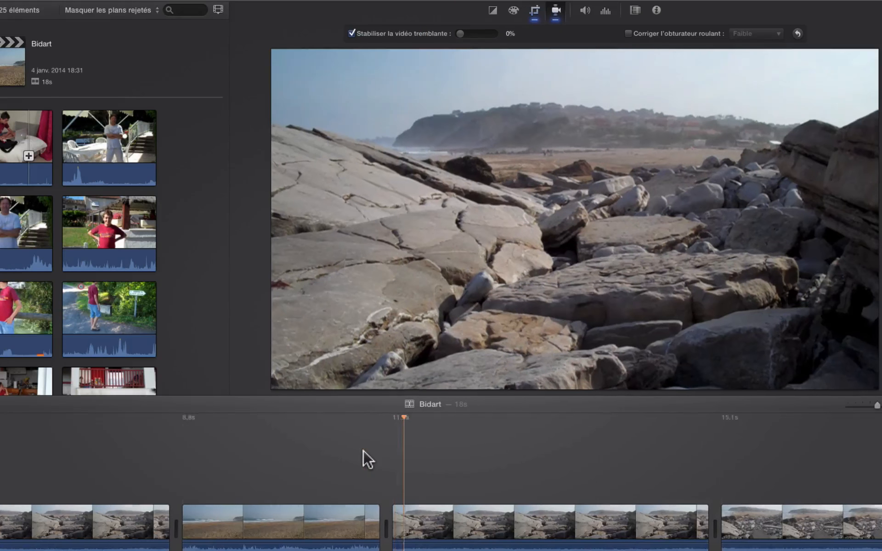
pyautogui.press('space')
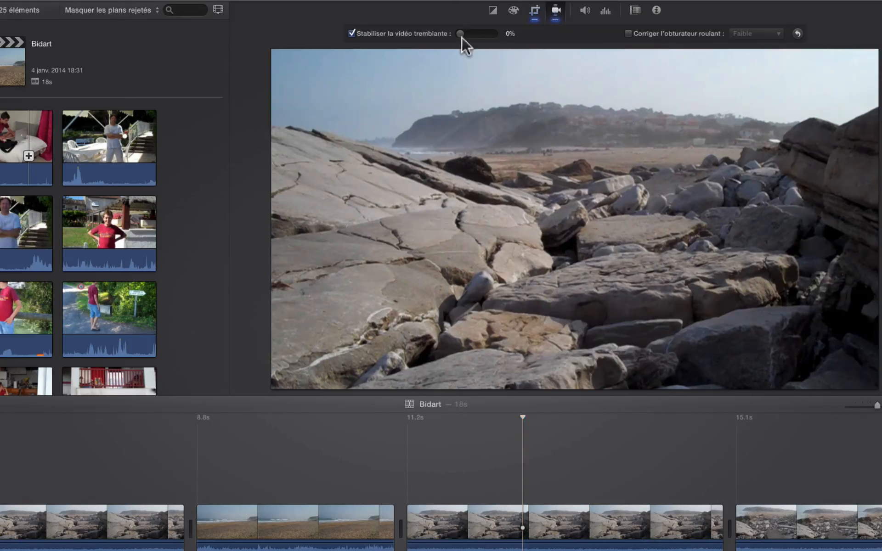
# Step: Raise the rocky beach clip's stabilization amount to 100% and play it back
pyautogui.moveTo(460, 34); pyautogui.dragTo(572, 41)
pyautogui.click(426, 437)
pyautogui.press('space')
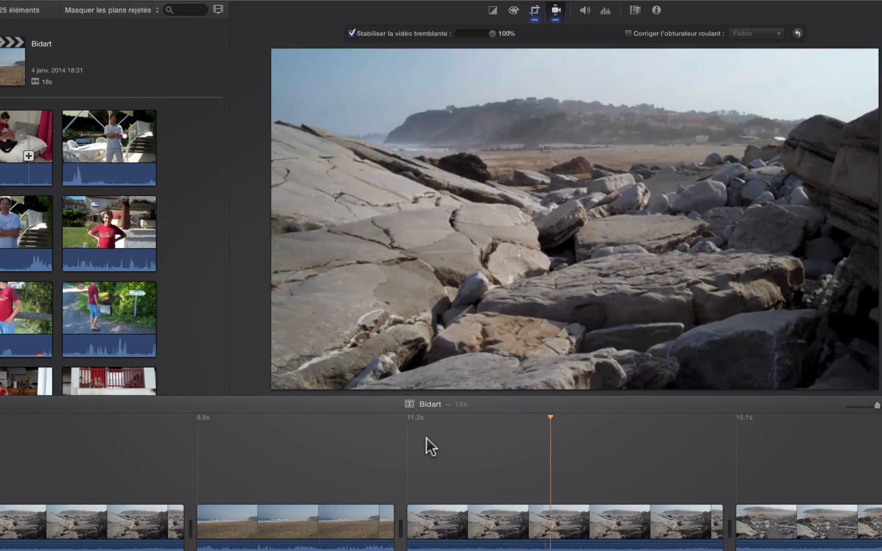
# Step: Lower the rocky beach clip's stabilization amount to 0%, bring it to 57%, and play the clip back
pyautogui.press('space')
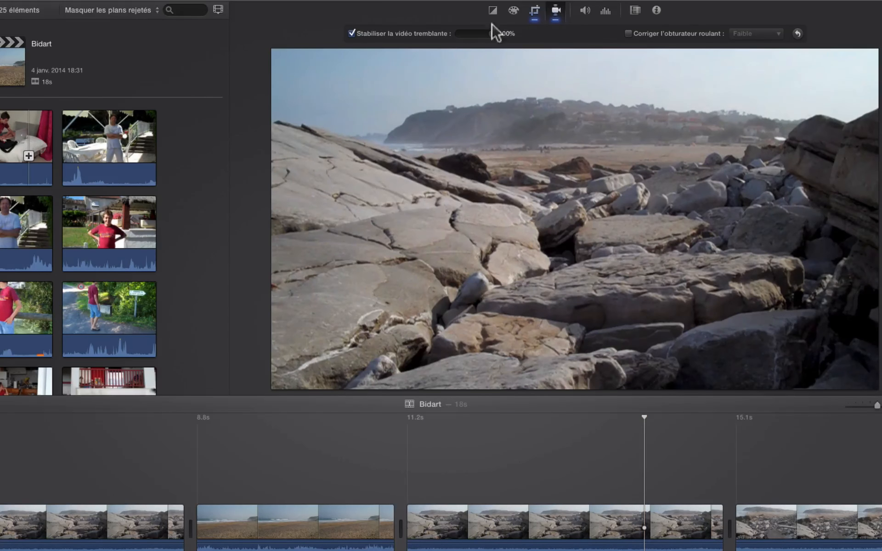
pyautogui.moveTo(491, 33); pyautogui.dragTo(435, 31)
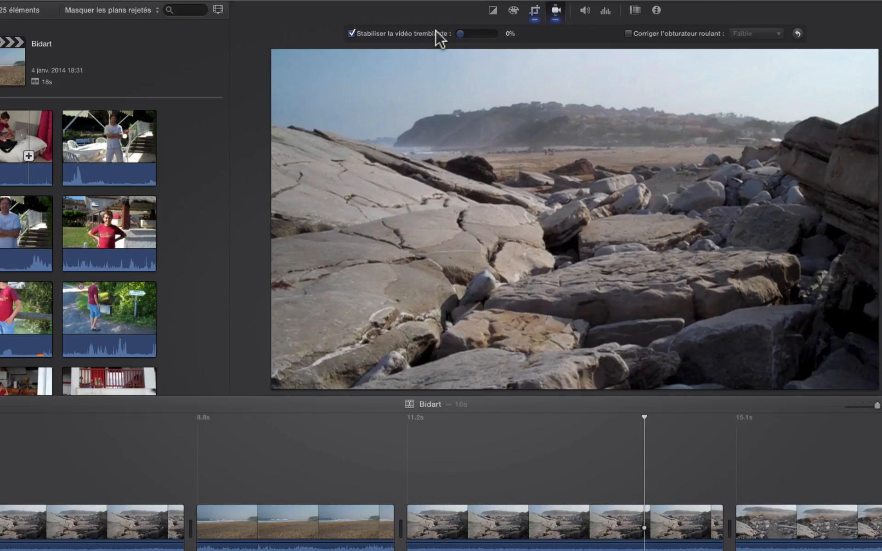
pyautogui.moveTo(459, 33); pyautogui.dragTo(479, 35)
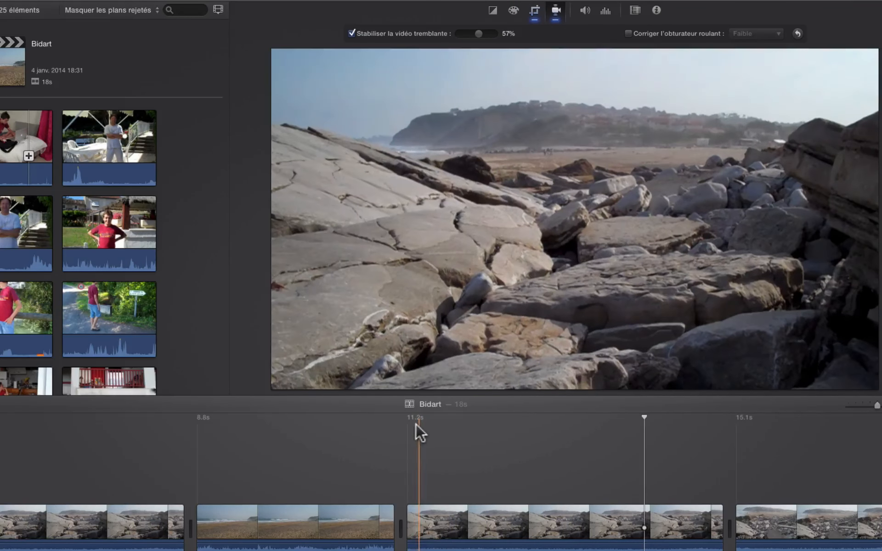
pyautogui.press('space')
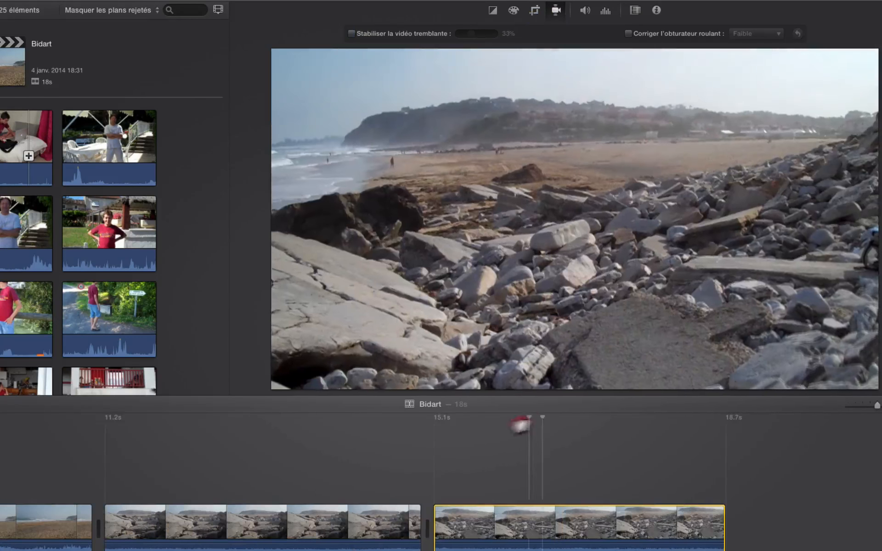
# Step: Play the pebble beach clip starting at 15.1s unstabilized, enable shaky video stabilization on it at 33%, and replay it
pyautogui.click(446, 432)
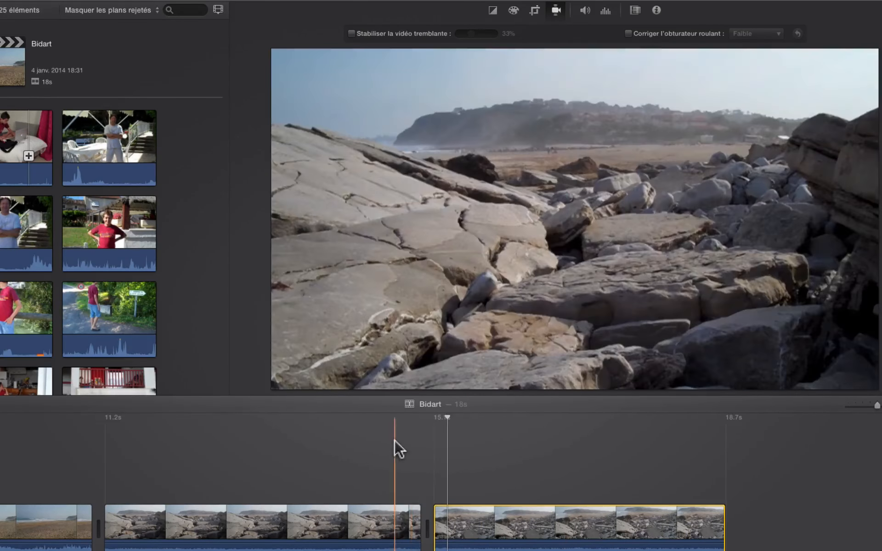
pyautogui.press('space')
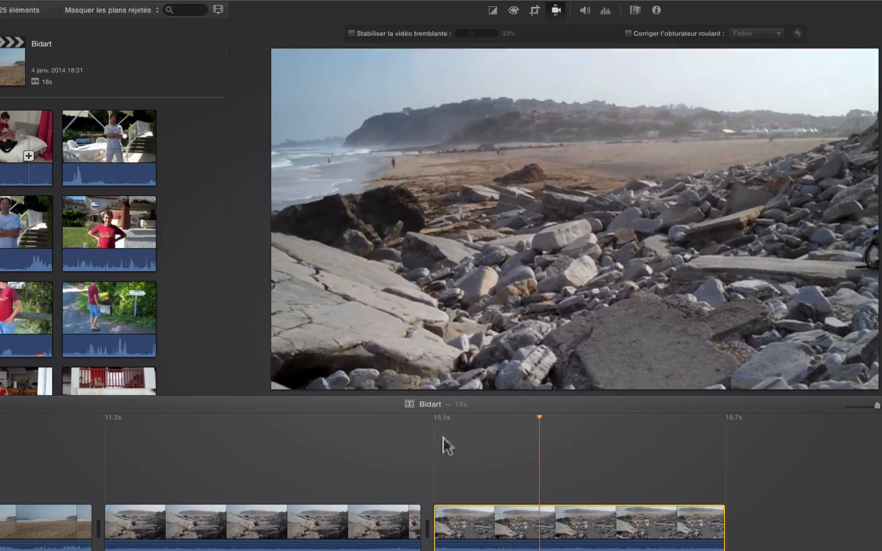
pyautogui.click(351, 33)
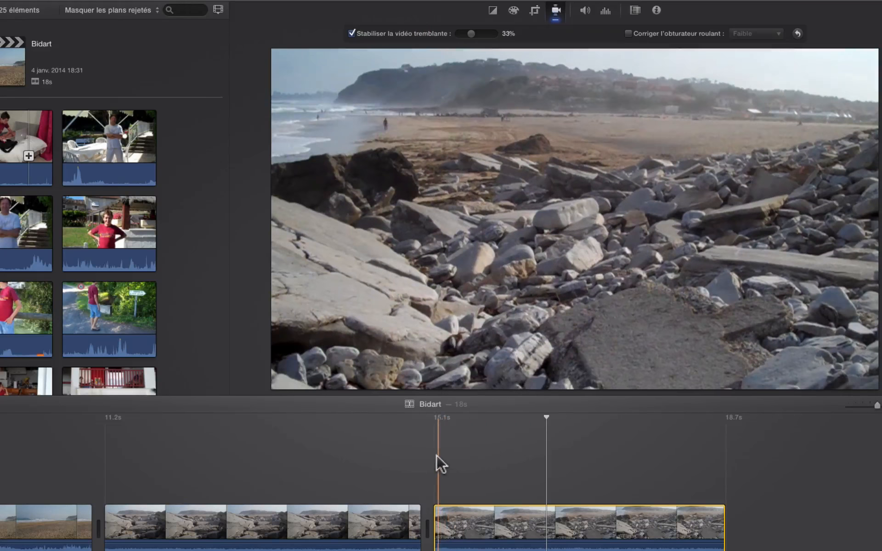
pyautogui.press('space')
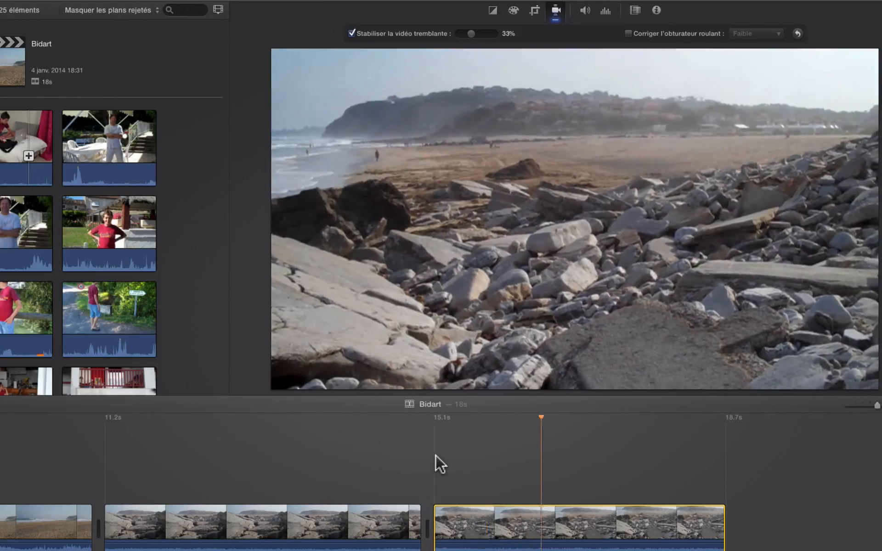
pyautogui.press('space')
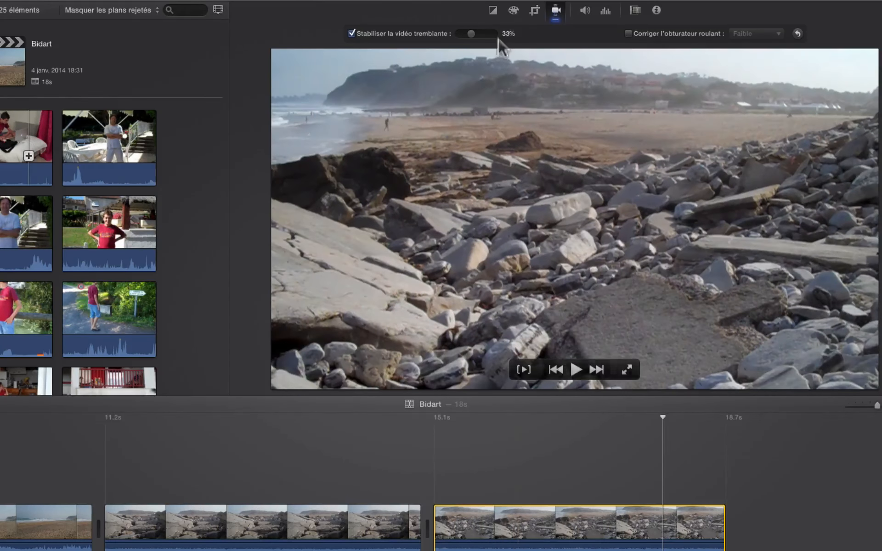
# Step: Set the pebble beach clip's stabilization amount to 0% and play it from its start
pyautogui.moveTo(476, 35); pyautogui.dragTo(305, 43)
pyautogui.click(436, 432)
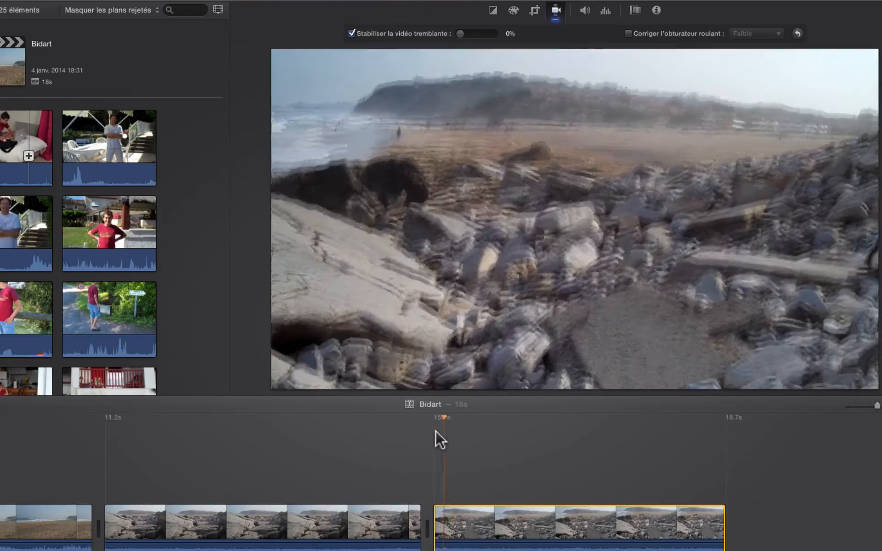
pyautogui.press('space')
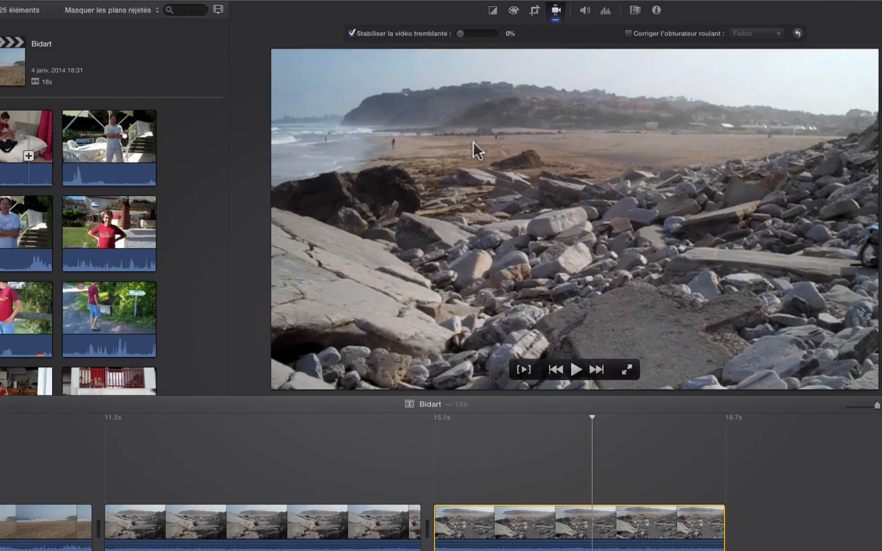
# Step: Return the pebble beach clip's stabilization amount to 33% and play it from its start
pyautogui.click(472, 33)
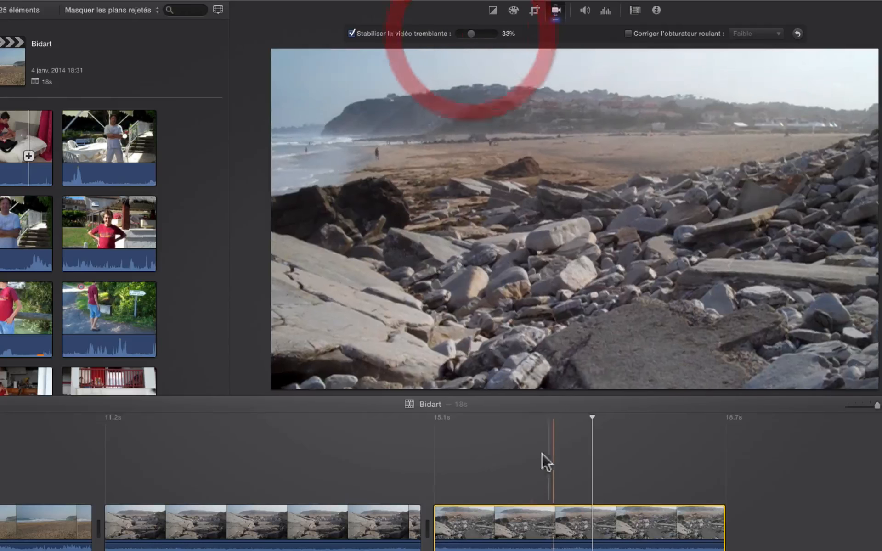
pyautogui.click(434, 425)
pyautogui.press('space')
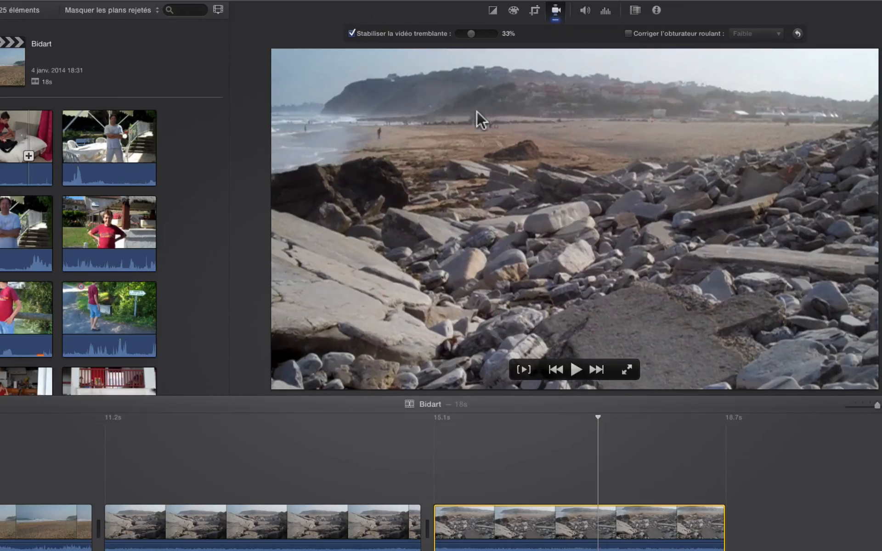
# Step: Raise the pebble beach clip's stabilization amount to 100% and play it from its start
pyautogui.moveTo(469, 34); pyautogui.dragTo(583, 36)
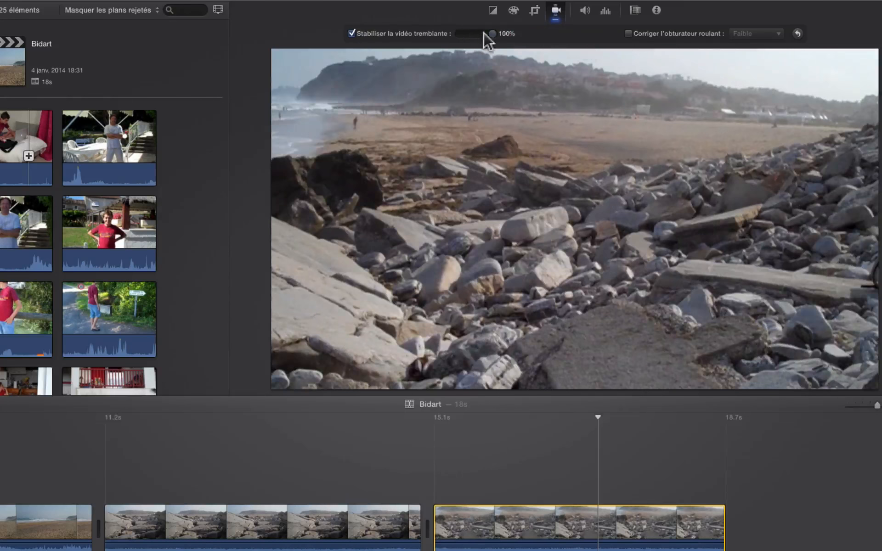
pyautogui.moveTo(490, 34); pyautogui.dragTo(511, 36)
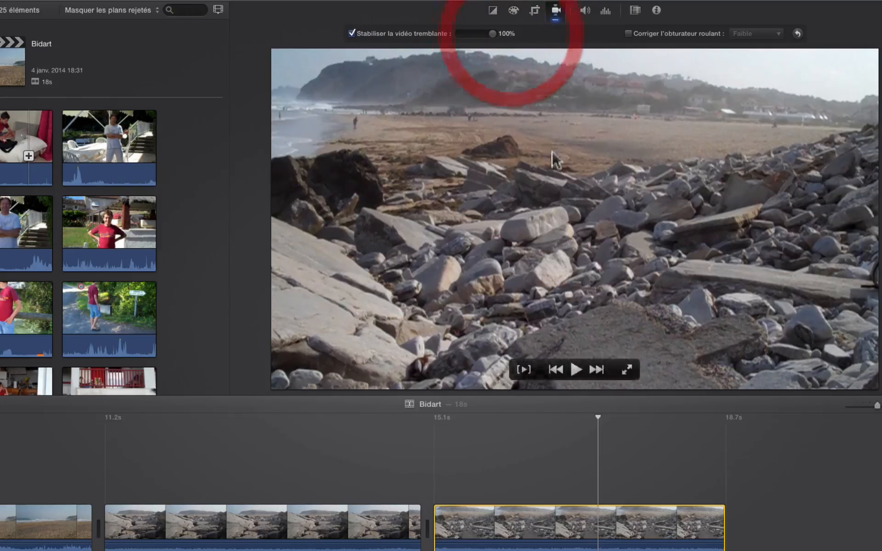
pyautogui.click(352, 34)
pyautogui.click(352, 33)
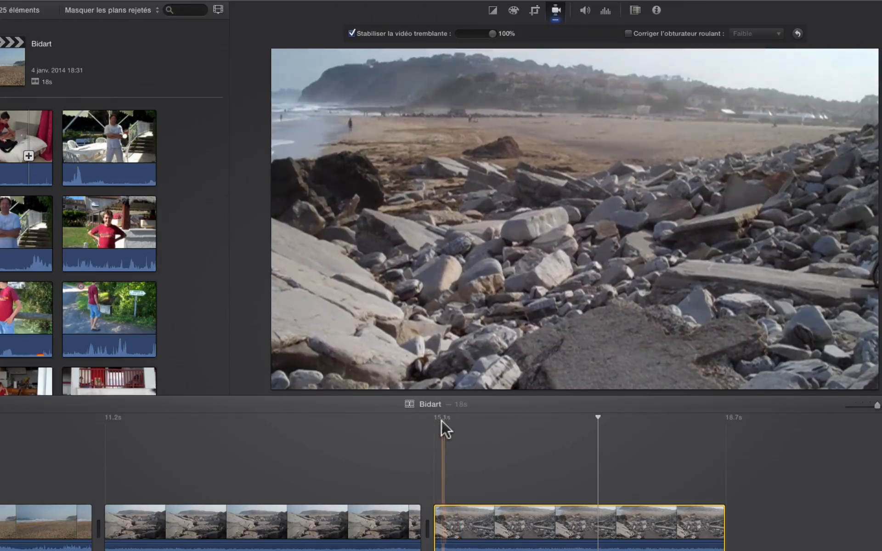
pyautogui.press('space')
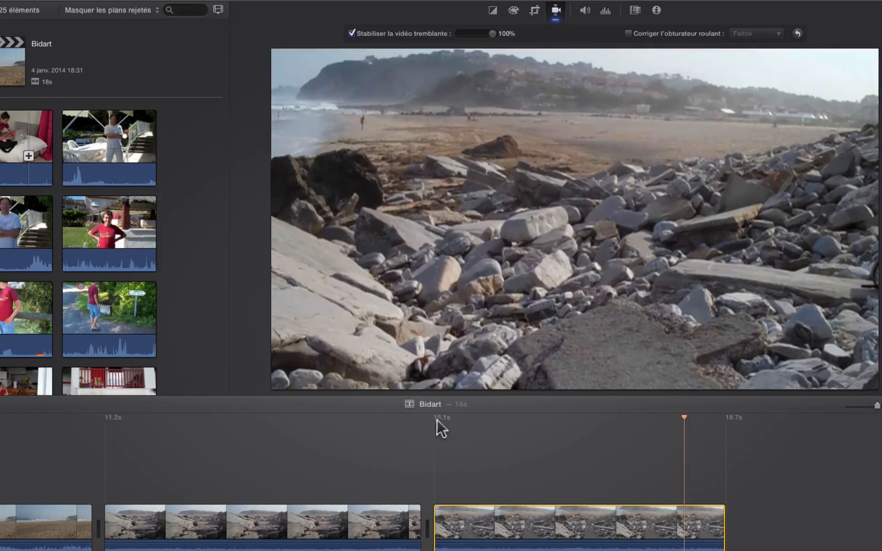
# Step: Try 90% stabilization on the pebble beach clip in playback, restore the amount to 100%, and replay it
pyautogui.click(352, 32)
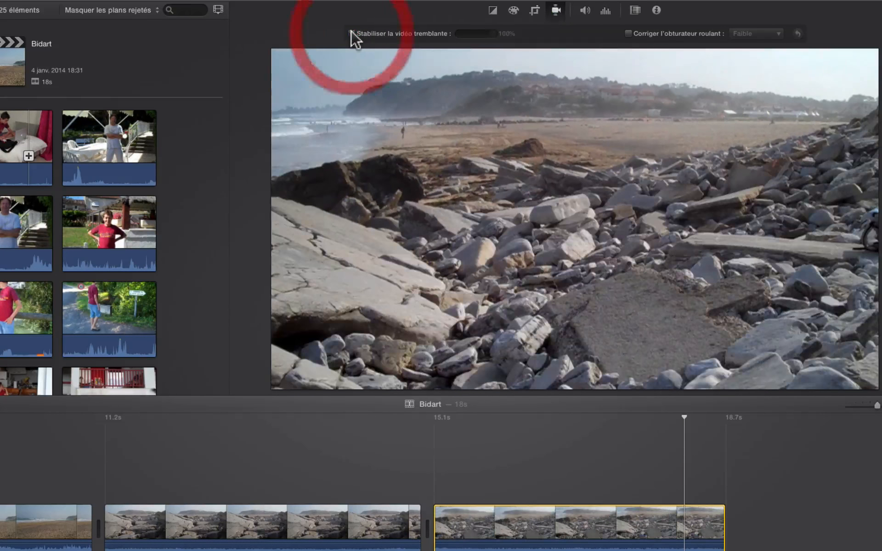
pyautogui.click(352, 33)
pyautogui.moveTo(492, 34); pyautogui.dragTo(488, 34)
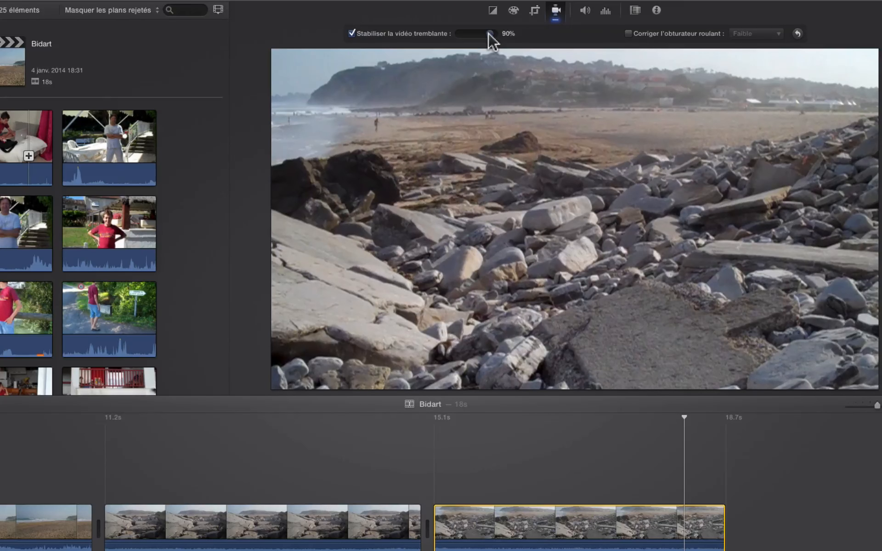
pyautogui.press('space')
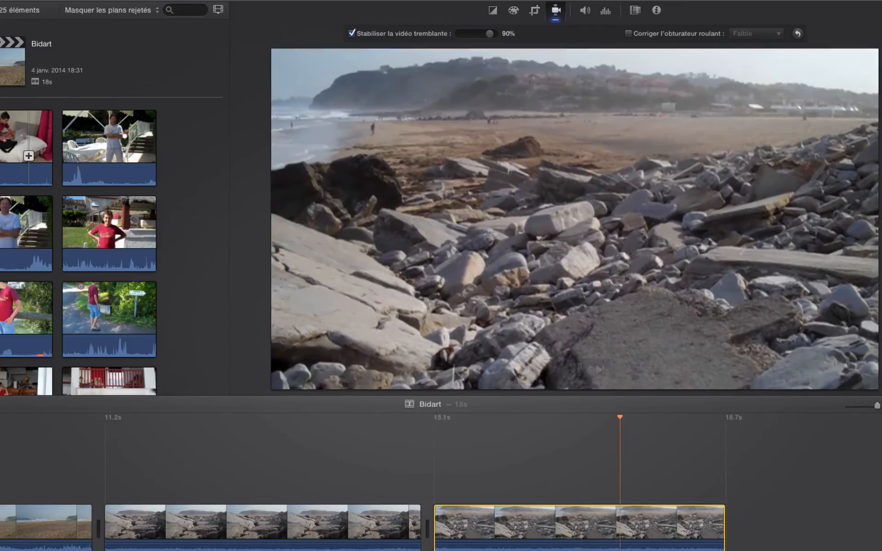
pyautogui.press('space')
pyautogui.click(498, 33)
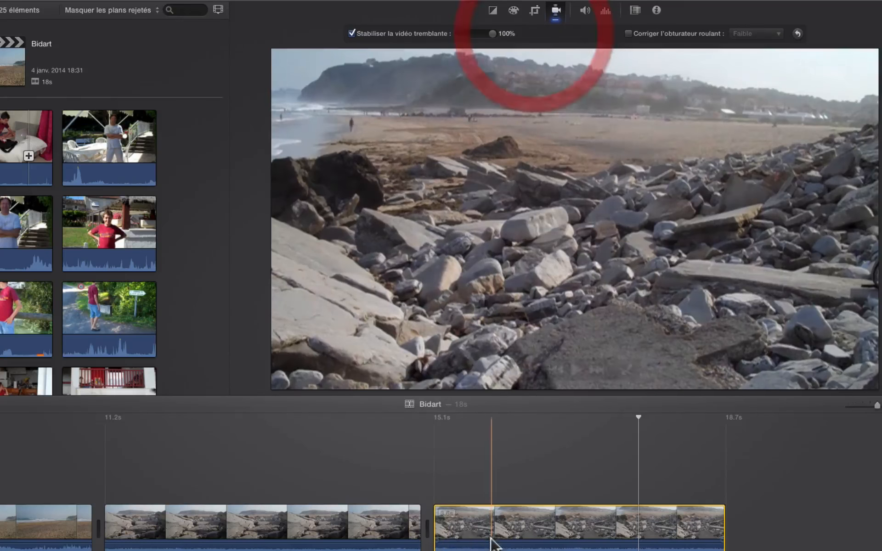
pyautogui.press('space')
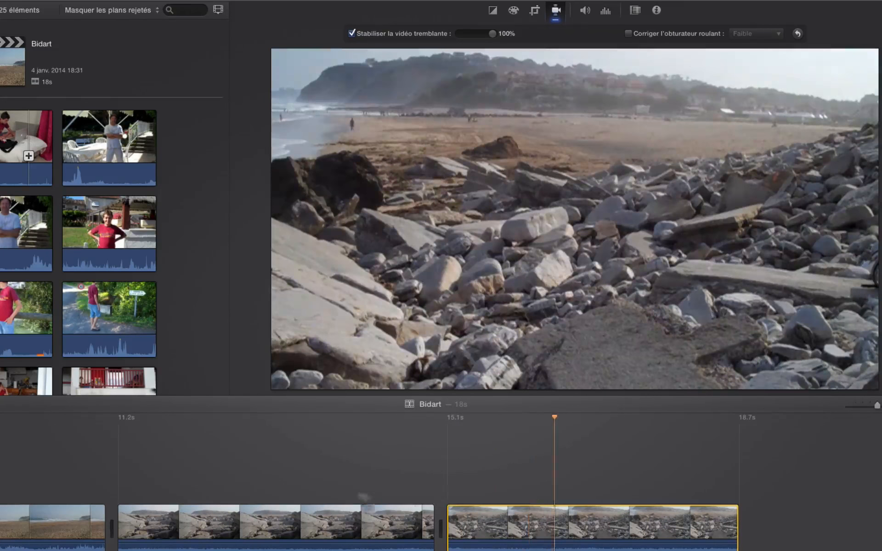
# Step: Set the stabilization amount of the rocky beach clip starting at 11.2s to 42% and play it back
pyautogui.hscroll(-10, 363, 505)
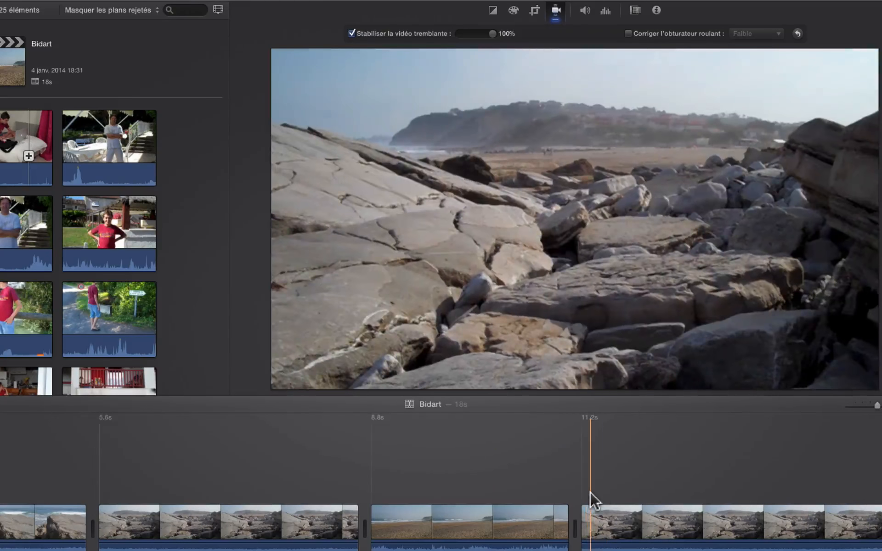
pyautogui.click(640, 528)
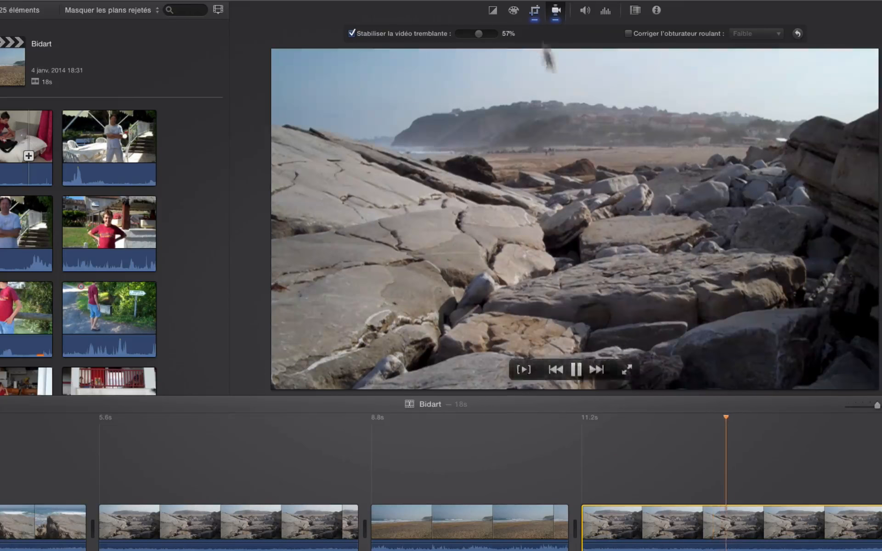
pyautogui.moveTo(478, 35); pyautogui.dragTo(468, 46)
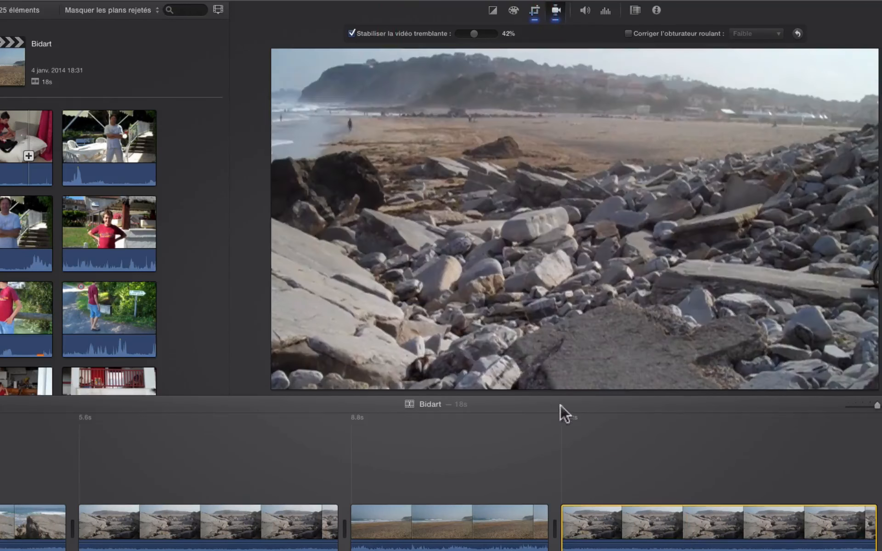
pyautogui.click(565, 412)
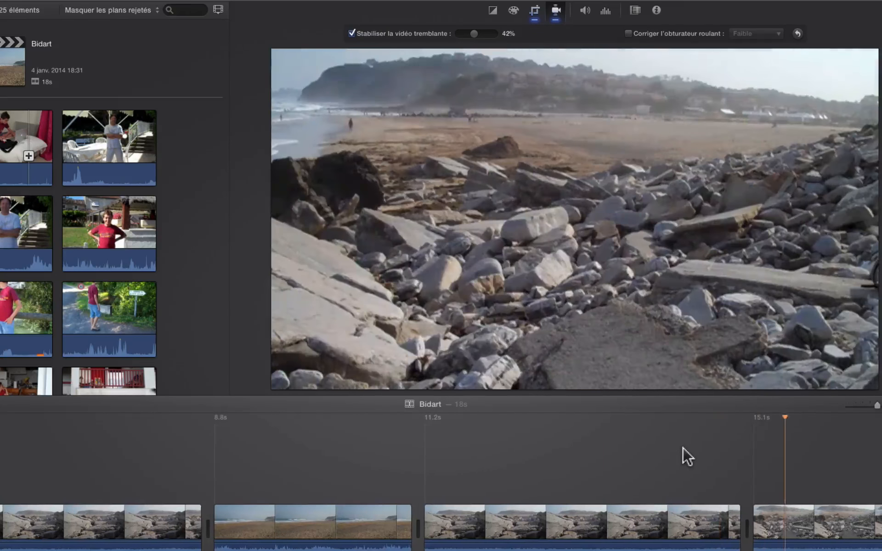
pyautogui.press('space')
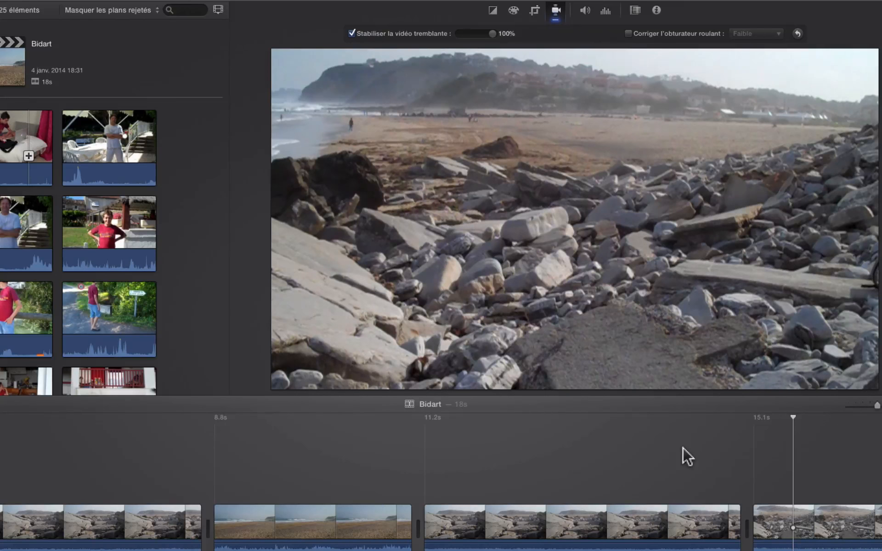
pyautogui.hscroll(2, 691, 436)
pyautogui.hscroll(-1, 692, 435)
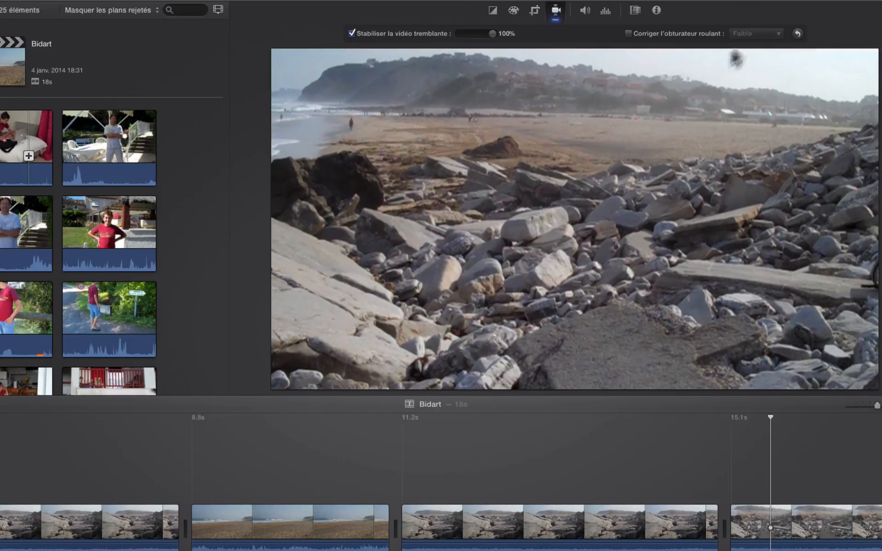
pyautogui.hscroll(-4, 79, 492)
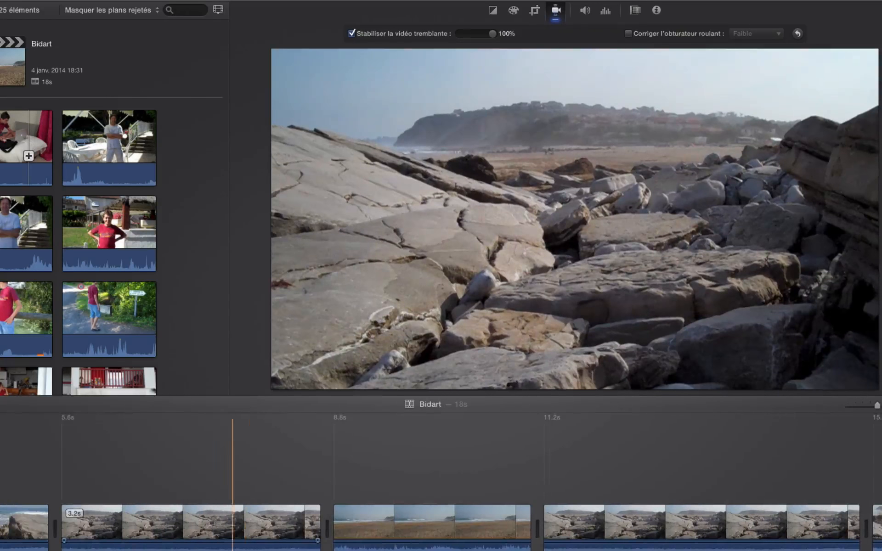
# Step: Enable rolling shutter correction on the pebble beach clip starting at 15.1s
pyautogui.hscroll(13, 597, 505)
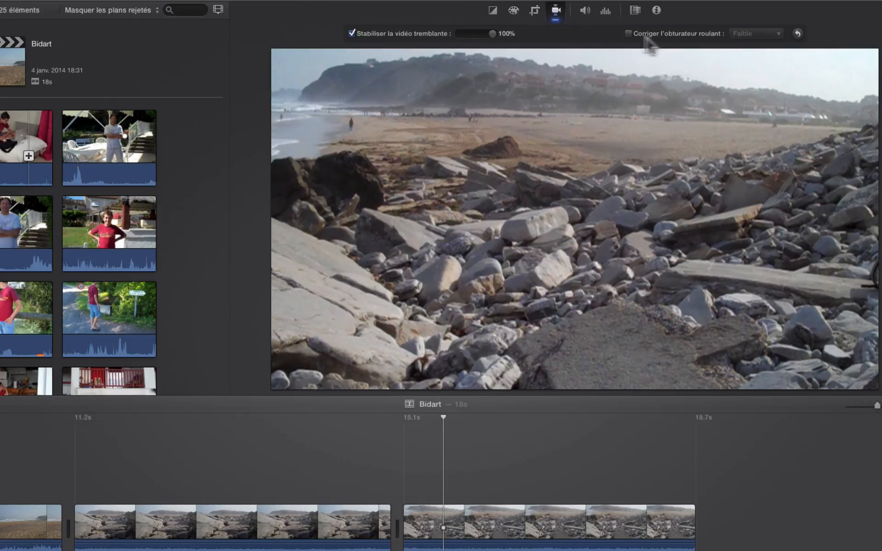
pyautogui.click(628, 34)
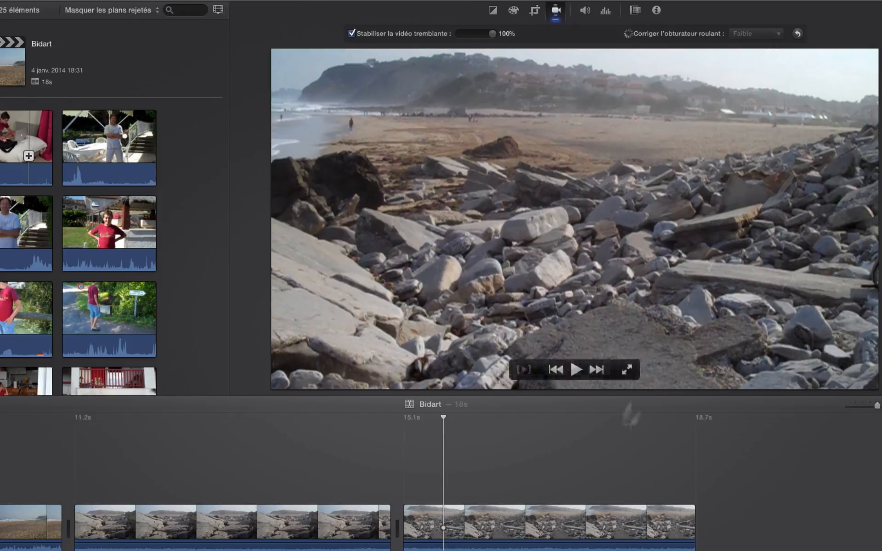
pyautogui.click(526, 524)
pyautogui.click(628, 34)
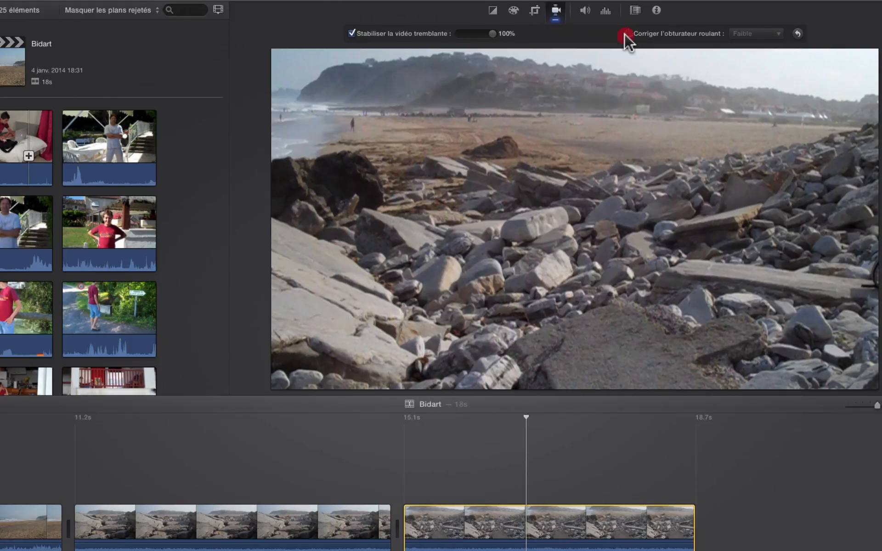
# Step: Try the Très élevée rolling shutter correction level on the pebble beach clip and settle on Moyen
pyautogui.click(777, 34)
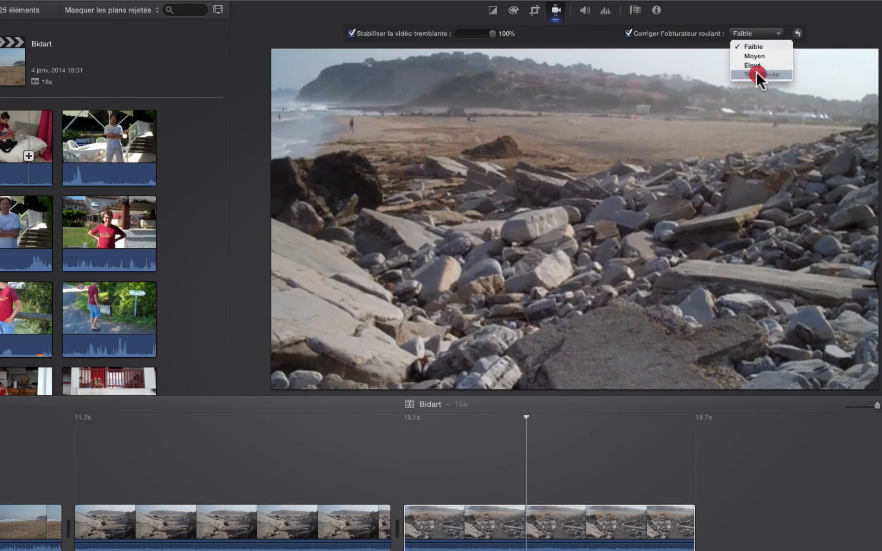
pyautogui.click(756, 73)
pyautogui.click(768, 34)
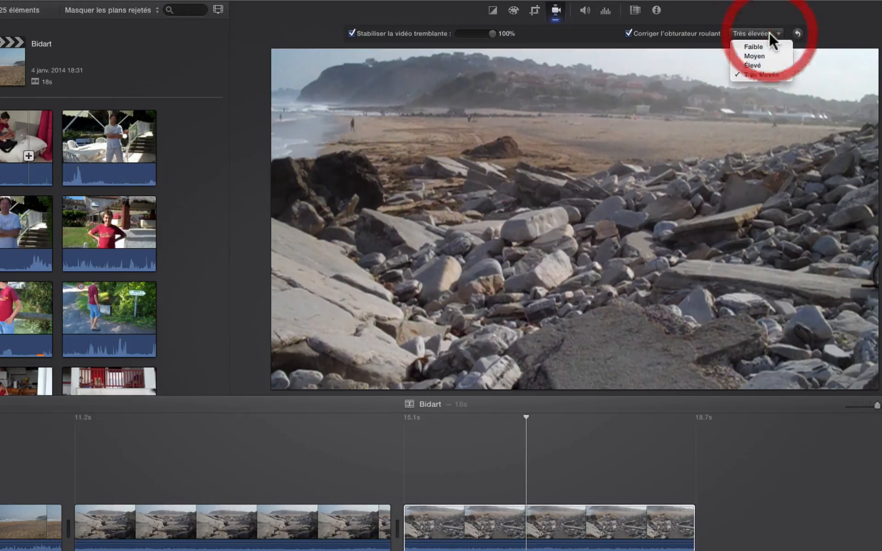
pyautogui.click(756, 58)
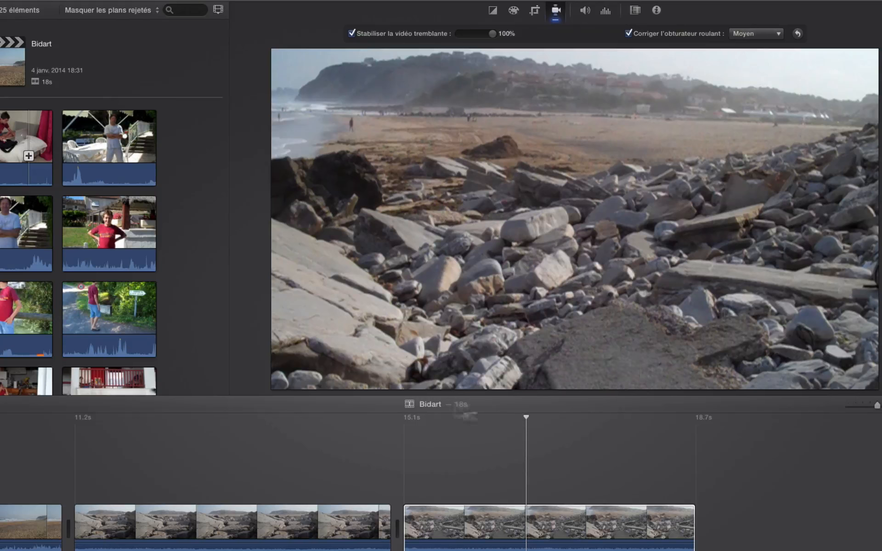
# Step: Turn off the rolling shutter correction on the pebble beach clip starting at 15.1s
pyautogui.click(416, 410)
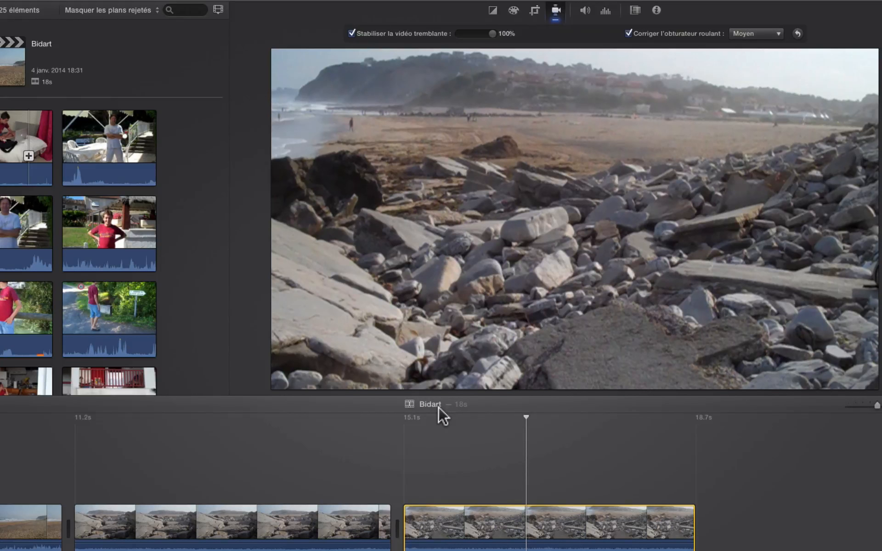
pyautogui.click(629, 34)
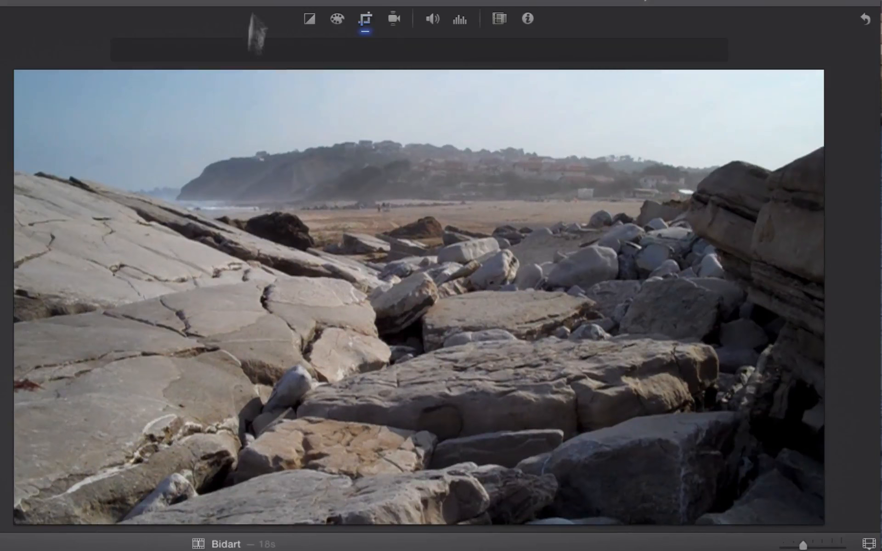
# Step: Compare automatic audio enhancement on and off for the rocky beach clip starting at 5.6s, leave it enabled, and play the clip
pyautogui.click(425, 19)
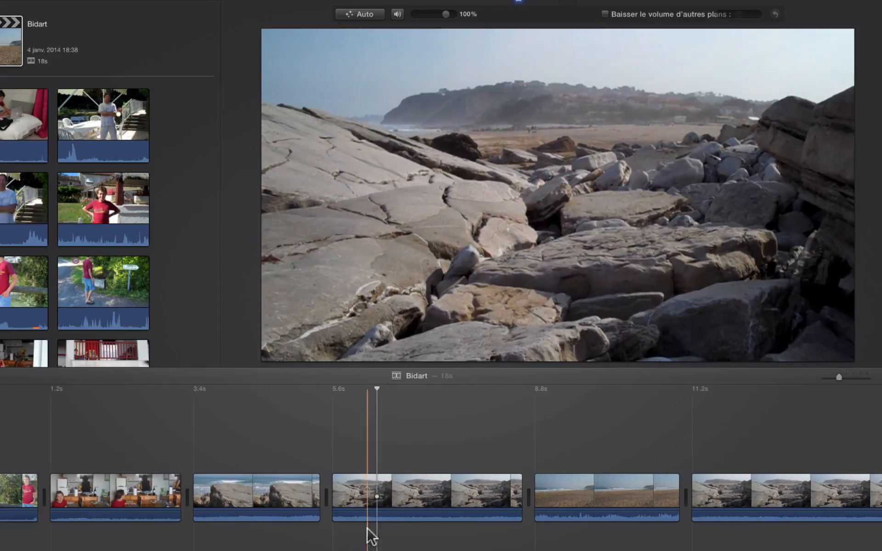
pyautogui.moveTo(370, 531); pyautogui.dragTo(305, 544)
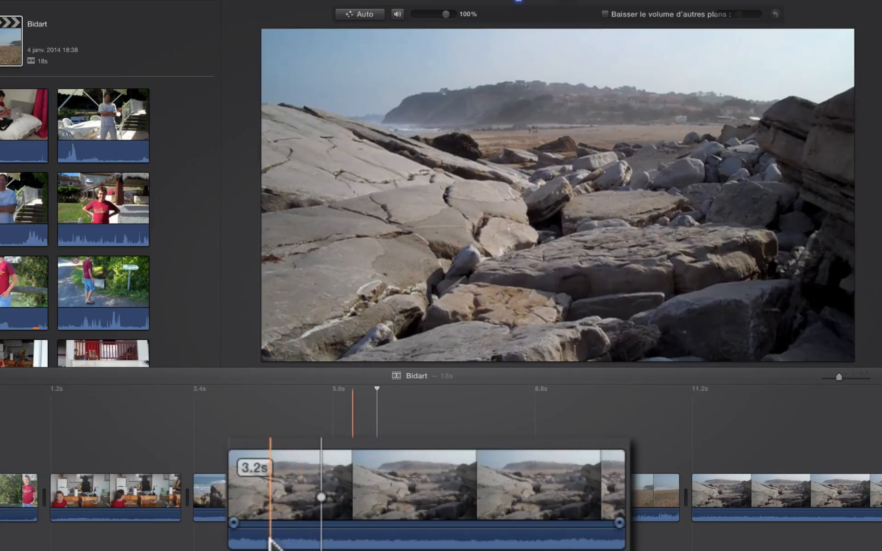
pyautogui.click(360, 15)
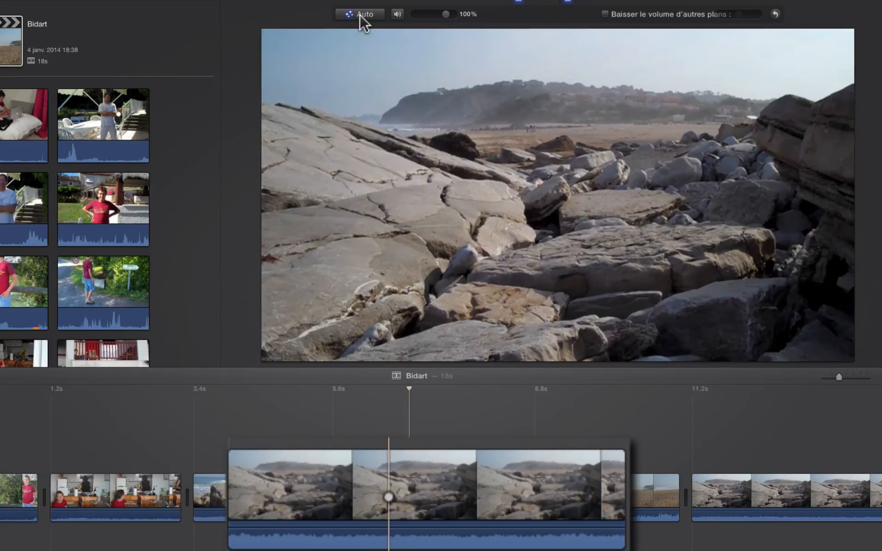
pyautogui.click(359, 14)
pyautogui.click(359, 14)
pyautogui.click(359, 14)
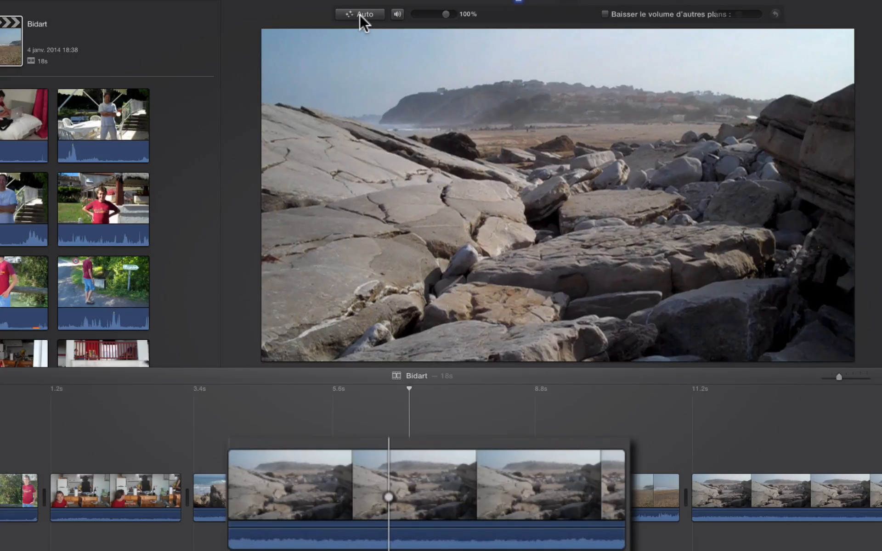
pyautogui.click(360, 14)
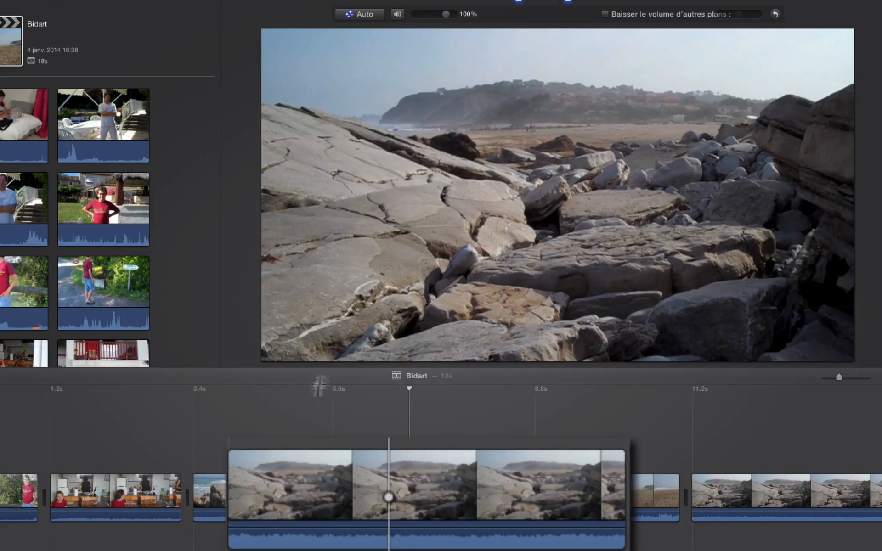
pyautogui.press('space')
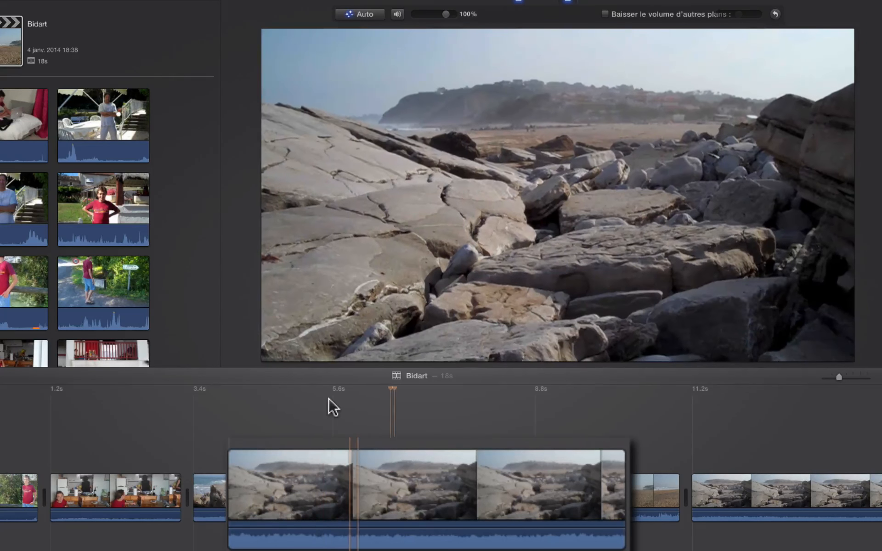
pyautogui.press('space')
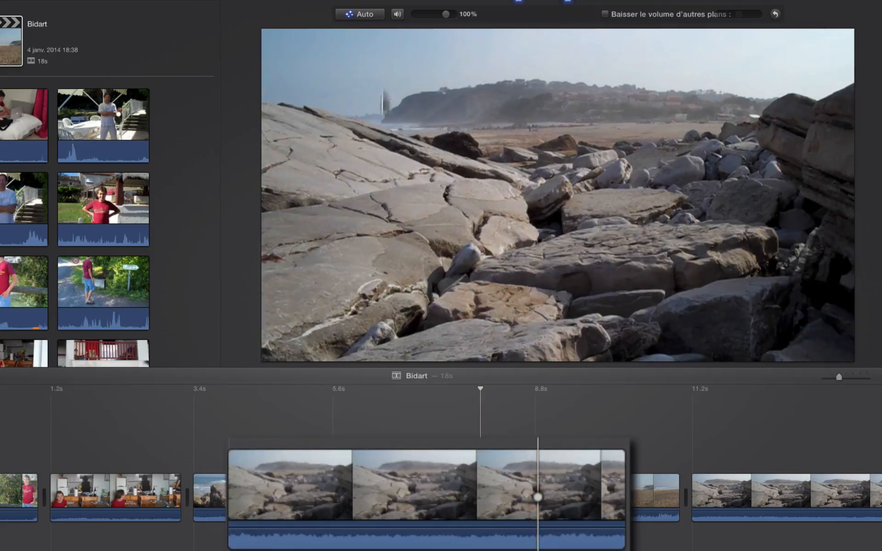
# Step: Try muting the rocky beach clip starting at 5.6s, play it back, and restore its sound
pyautogui.click(397, 14)
pyautogui.click(335, 413)
pyautogui.press('space')
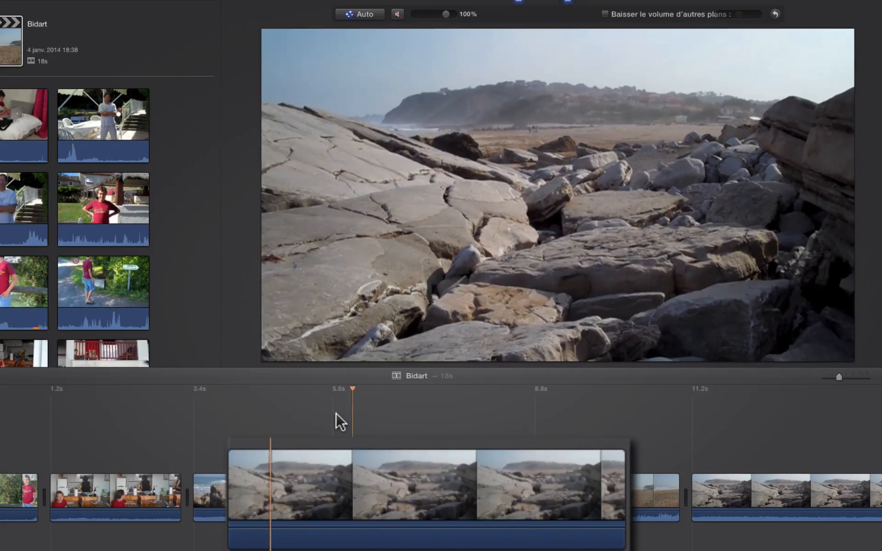
pyautogui.click(397, 14)
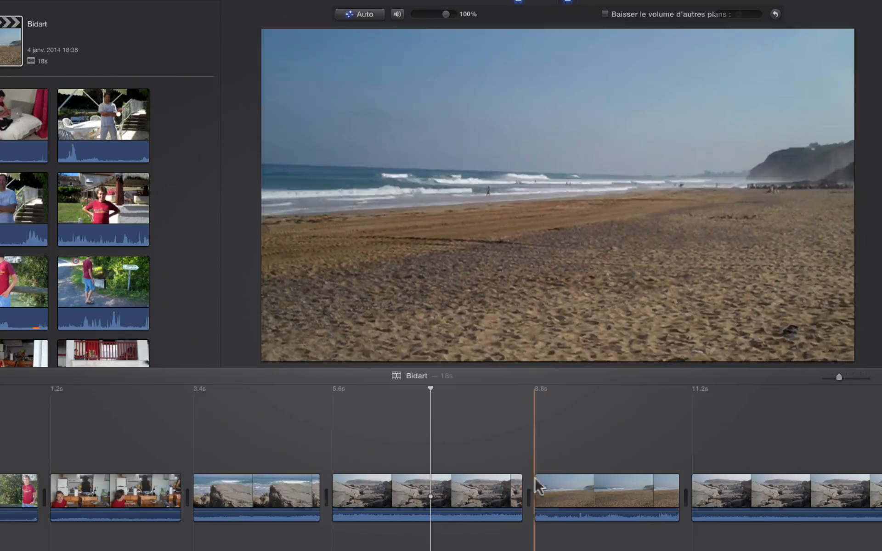
# Step: Adjust the volume of the sandy beach clip starting at 8.8s, trying 33% and 63%, and play it back
pyautogui.moveTo(538, 513)
pyautogui.mouseDown()
pyautogui.moveTo(541, 522)
pyautogui.moveTo(542, 507)
pyautogui.mouseUp()
pyautogui.press('space')
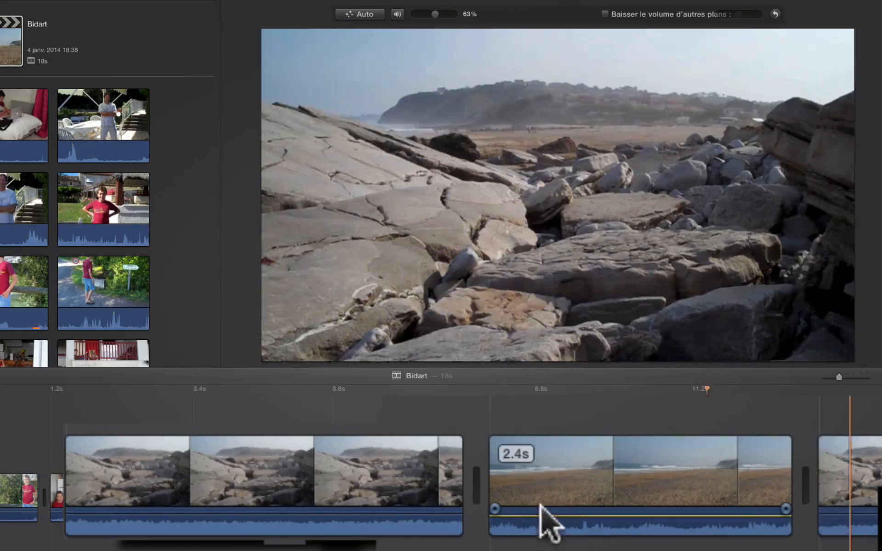
pyautogui.moveTo(451, 18); pyautogui.dragTo(434, 16)
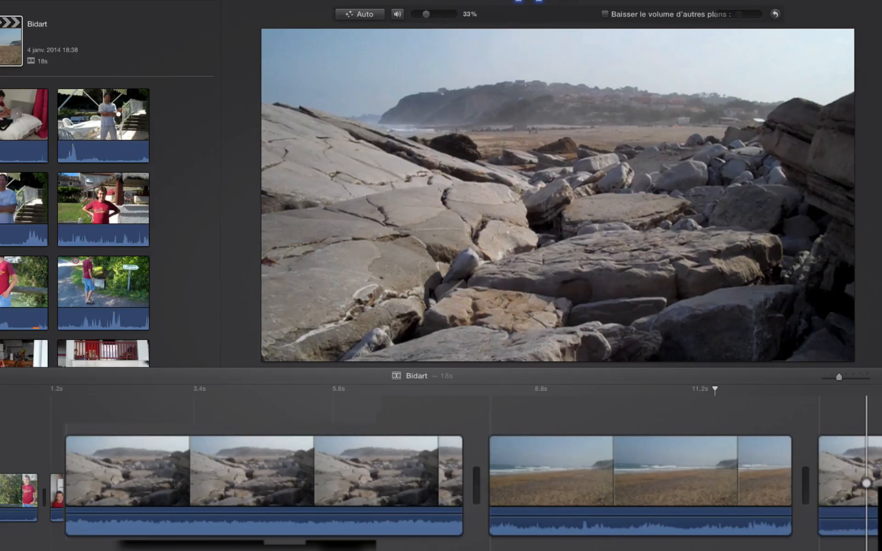
pyautogui.click(607, 490)
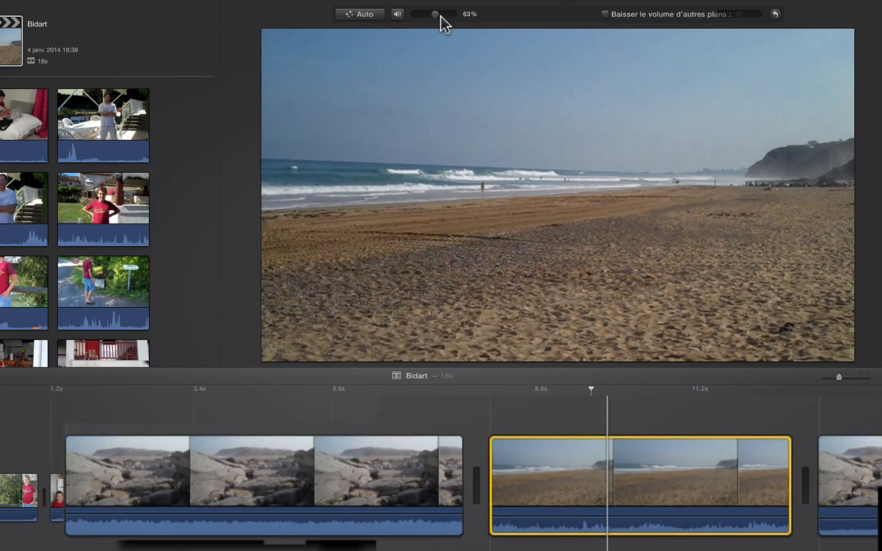
pyautogui.moveTo(448, 17)
pyautogui.mouseDown()
pyautogui.moveTo(487, 21)
pyautogui.moveTo(427, 17)
pyautogui.moveTo(448, 14)
pyautogui.mouseUp()
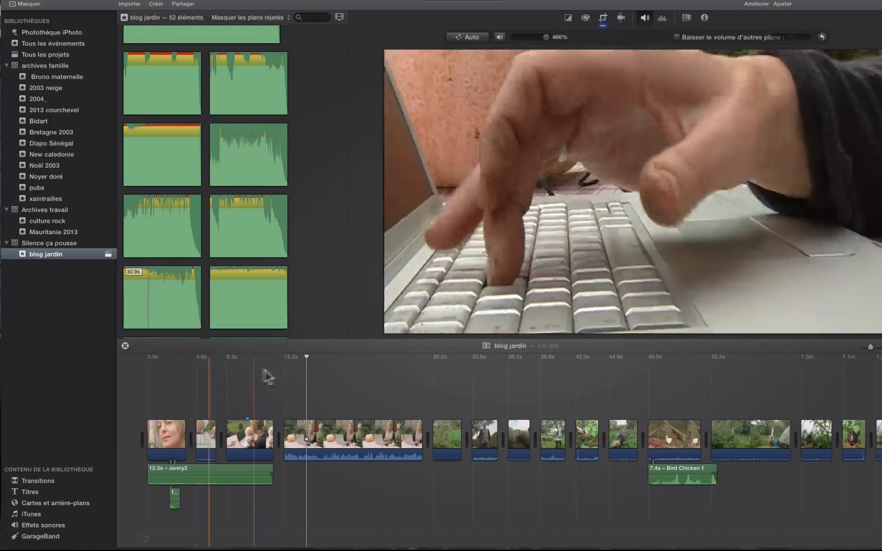
# Step: Add the 3.1-minute track XCD089_03 as background music to the blog jardin project and play it from the start
pyautogui.press('space')
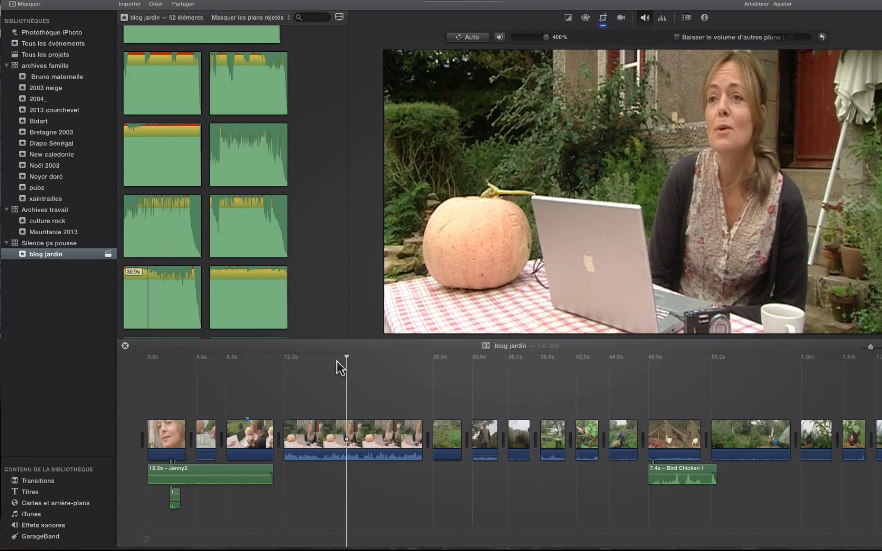
pyautogui.click(163, 302)
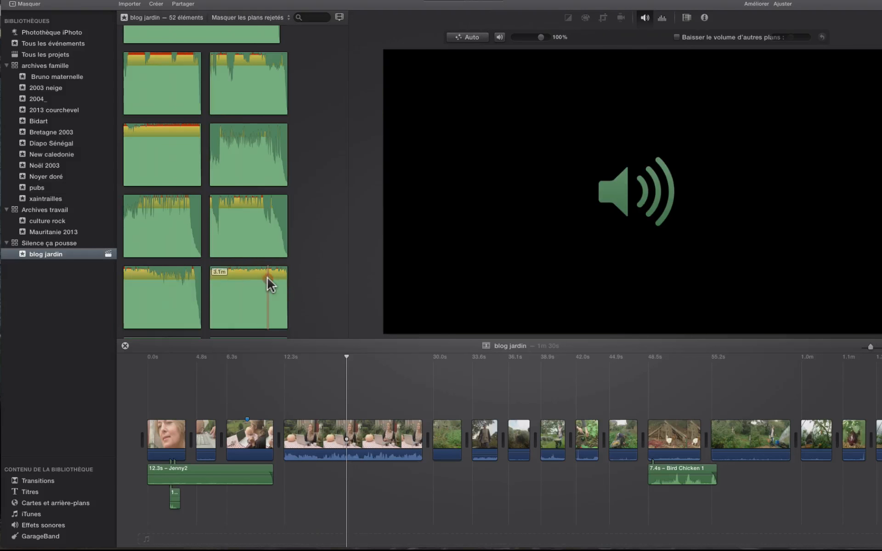
pyautogui.click(240, 286)
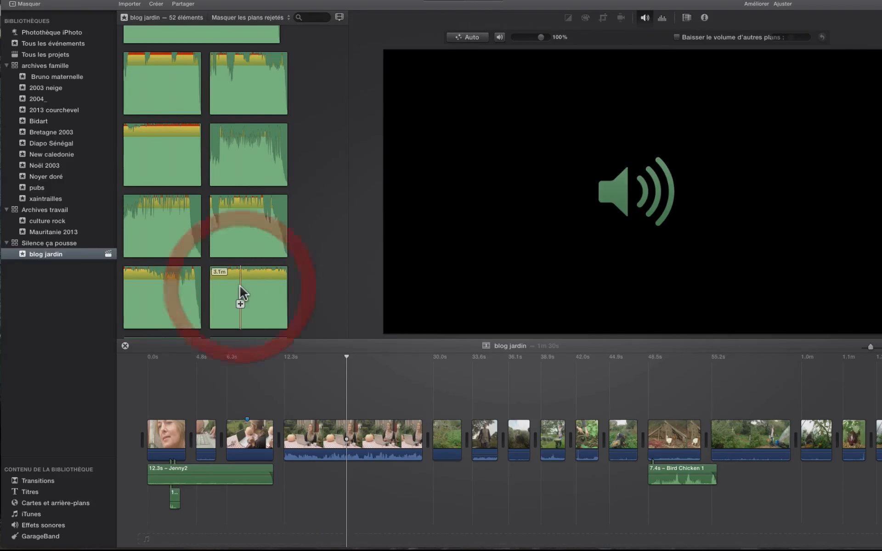
pyautogui.moveTo(239, 285); pyautogui.dragTo(145, 538)
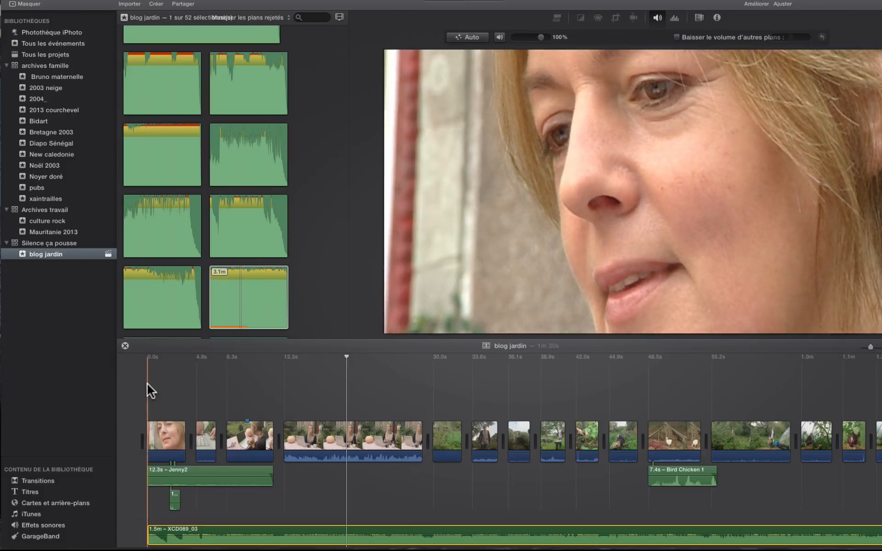
pyautogui.click(147, 384)
pyautogui.press('space')
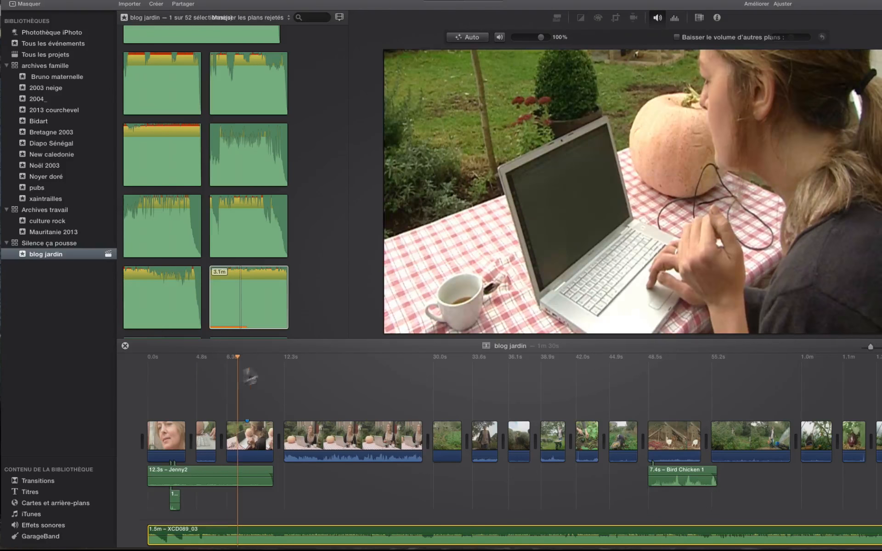
pyautogui.click(321, 347)
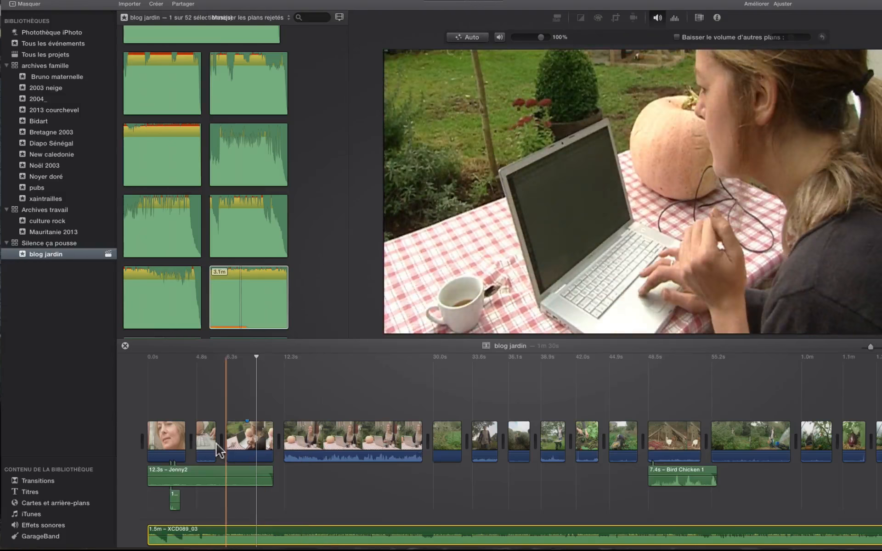
# Step: Enable Baisser le volume d'autres plans on the clip starting at 12.3s and play the project through to the 30.0s clip
pyautogui.click(356, 439)
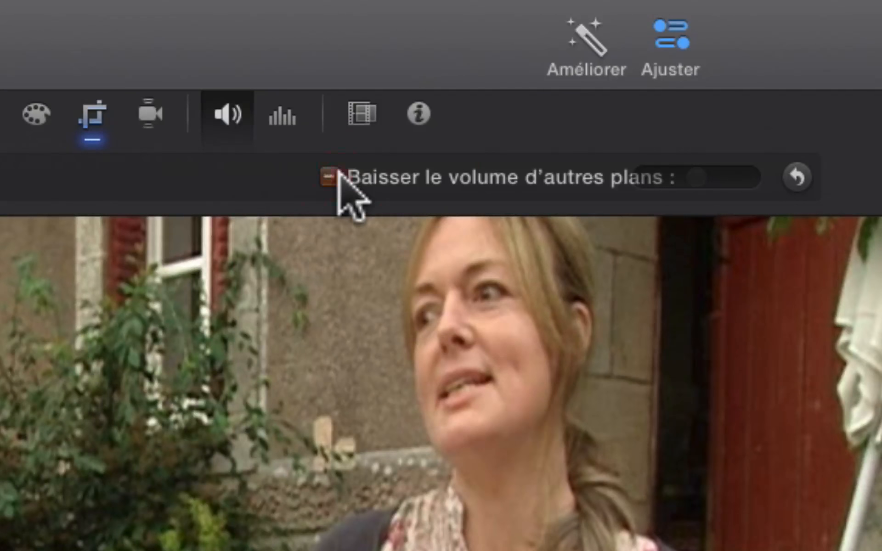
pyautogui.click(337, 175)
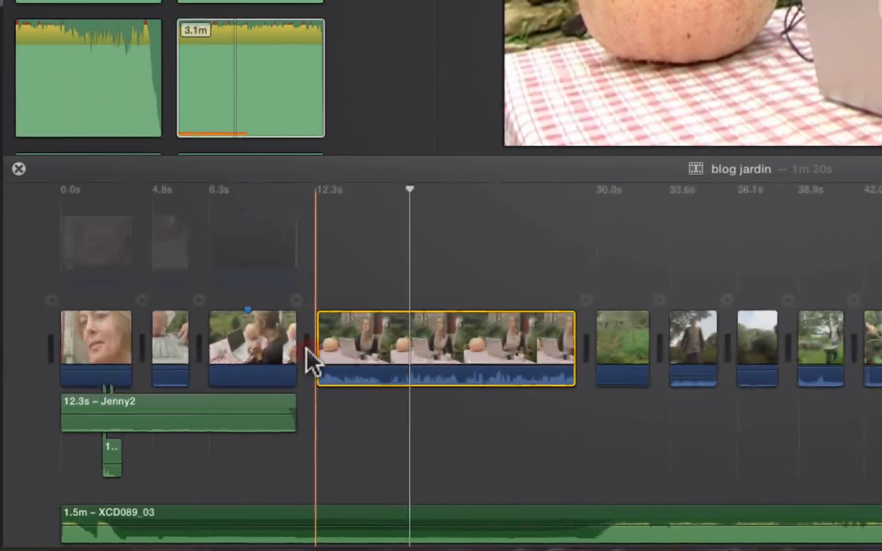
pyautogui.doubleClick(180, 432)
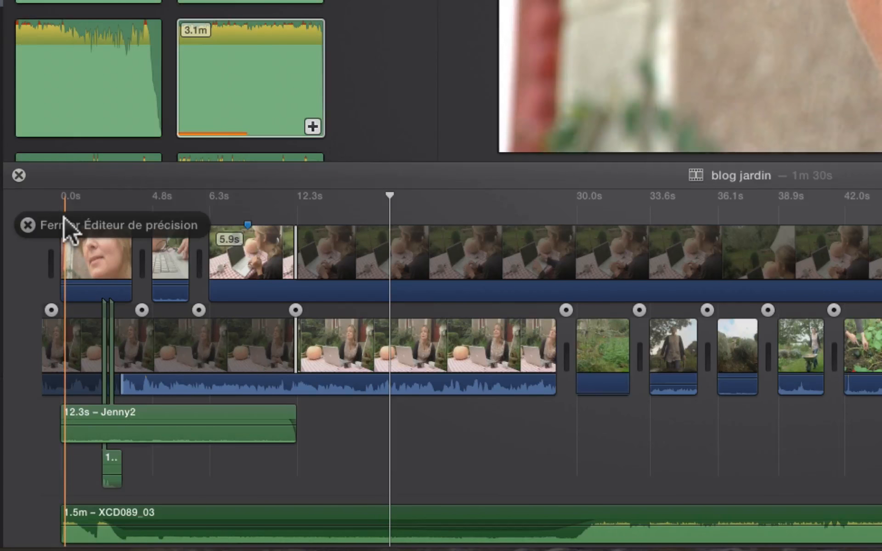
pyautogui.press('space')
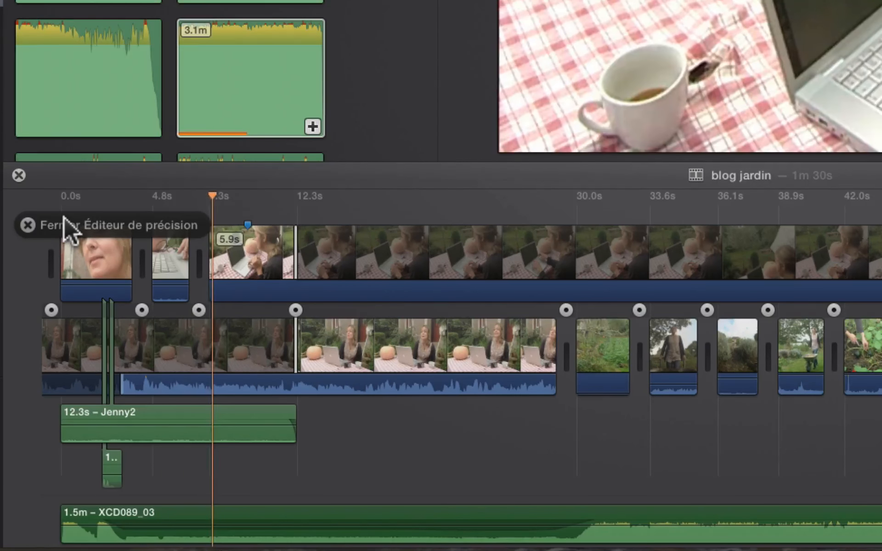
pyautogui.click(26, 224)
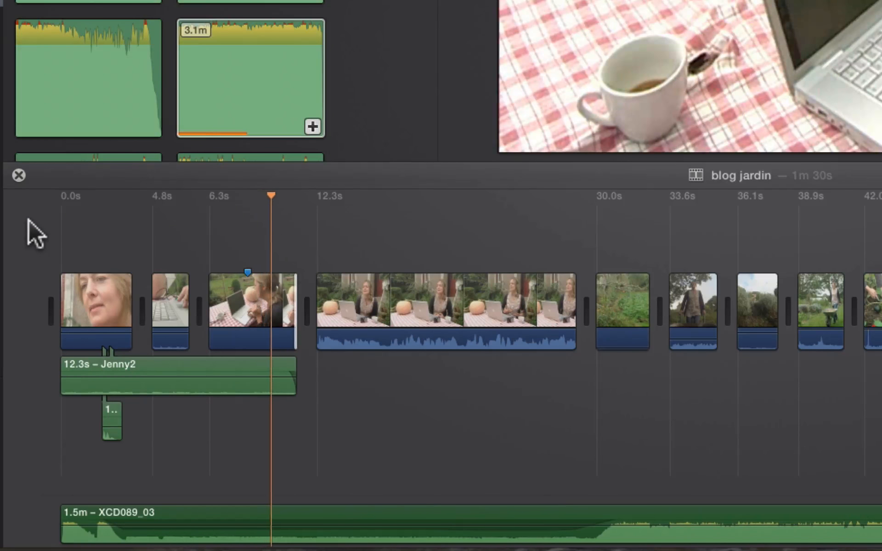
pyautogui.press('space')
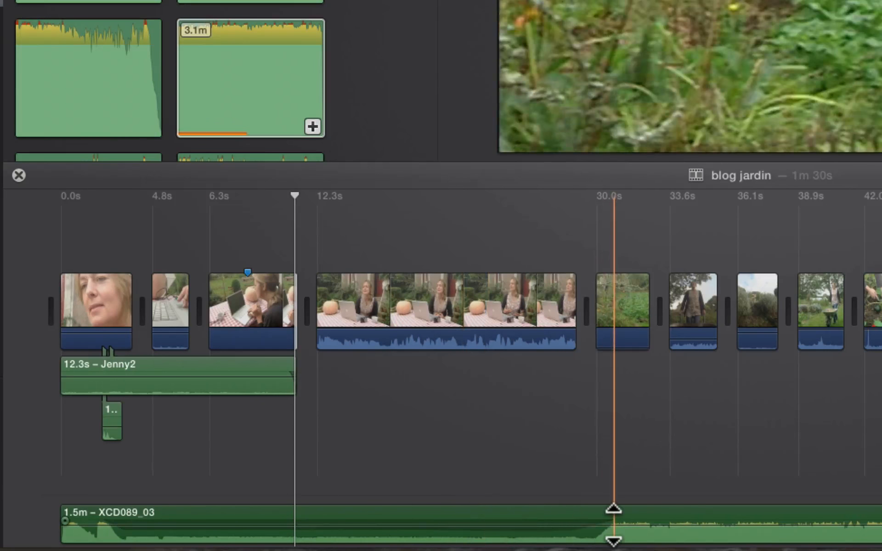
pyautogui.click(459, 259)
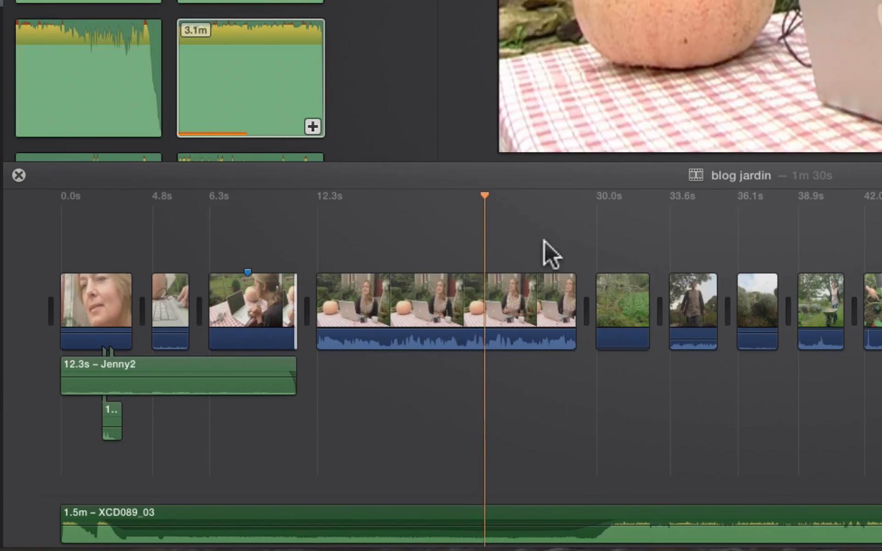
pyautogui.click(554, 200)
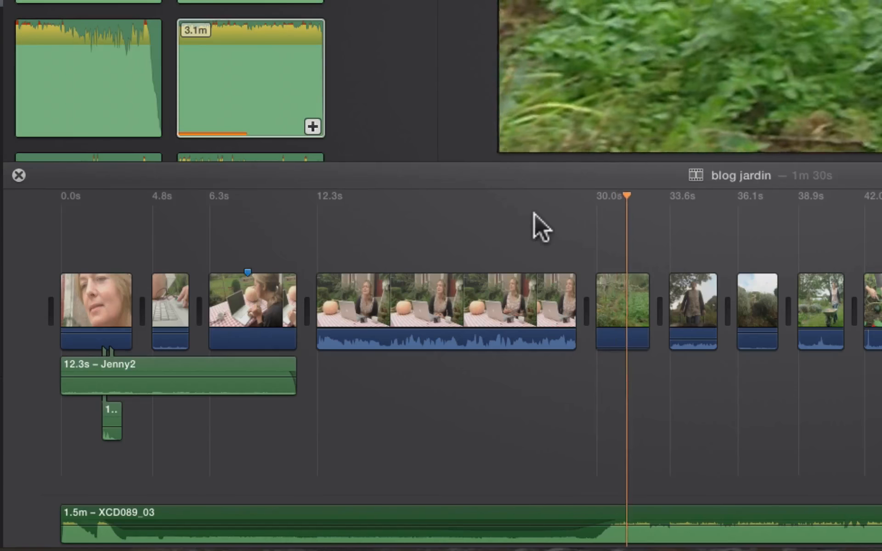
pyautogui.press('space')
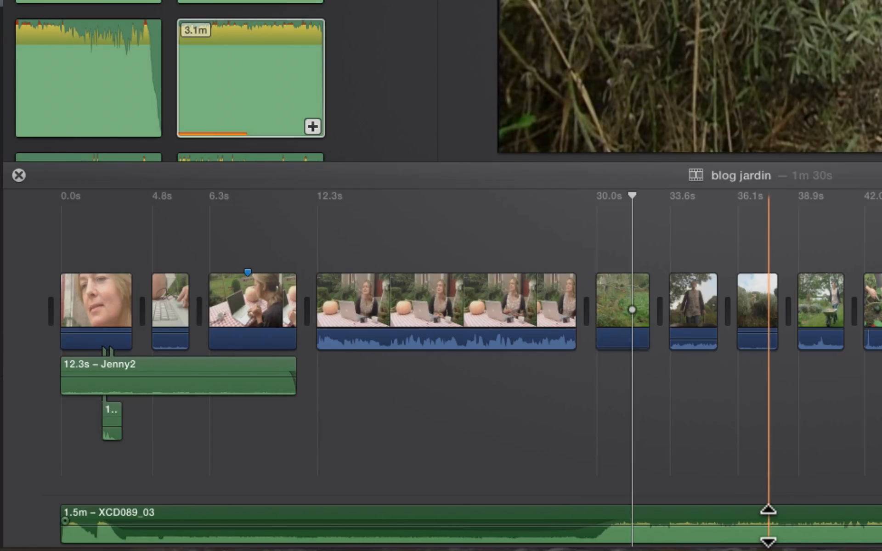
# Step: Lower the volume of the XCD089_03 background music, play the passage around 30.0s, and reselect the clip starting at 12.3s
pyautogui.moveTo(770, 523); pyautogui.dragTo(769, 528)
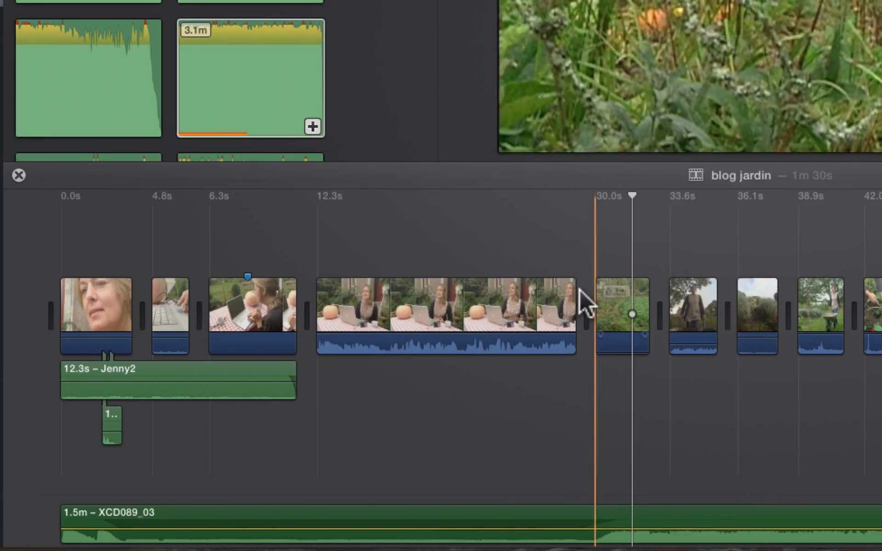
pyautogui.press('space')
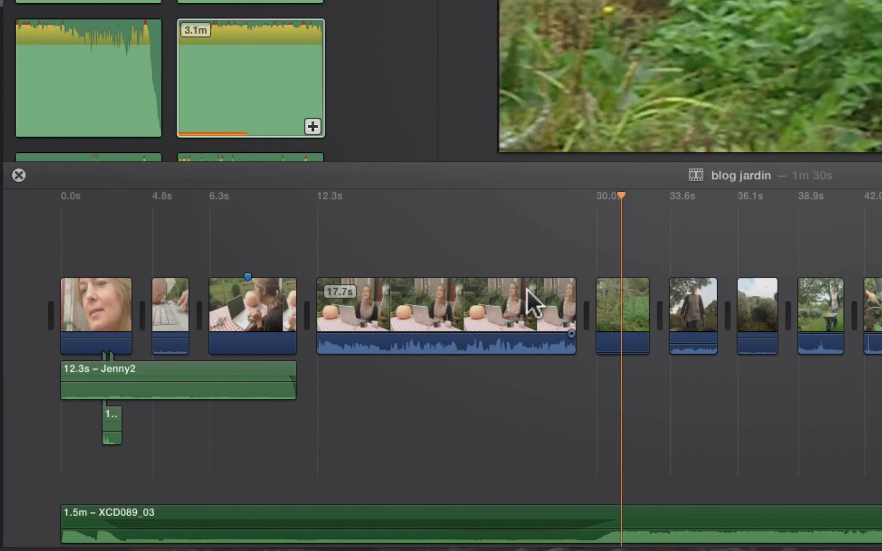
pyautogui.press('space')
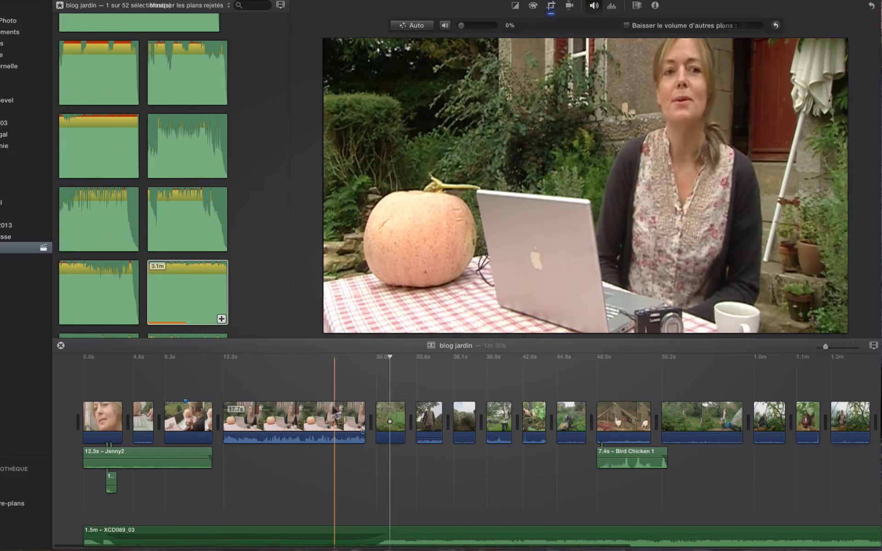
pyautogui.click(320, 416)
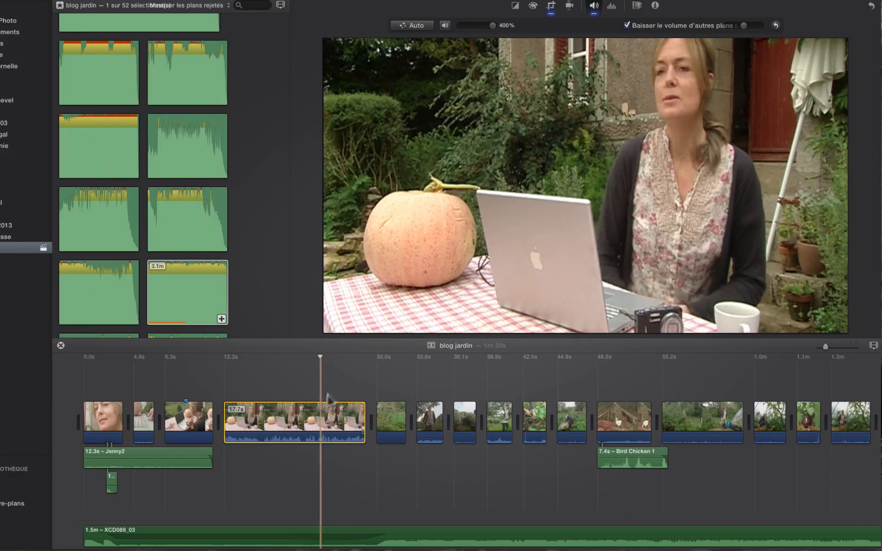
pyautogui.moveTo(629, 109)
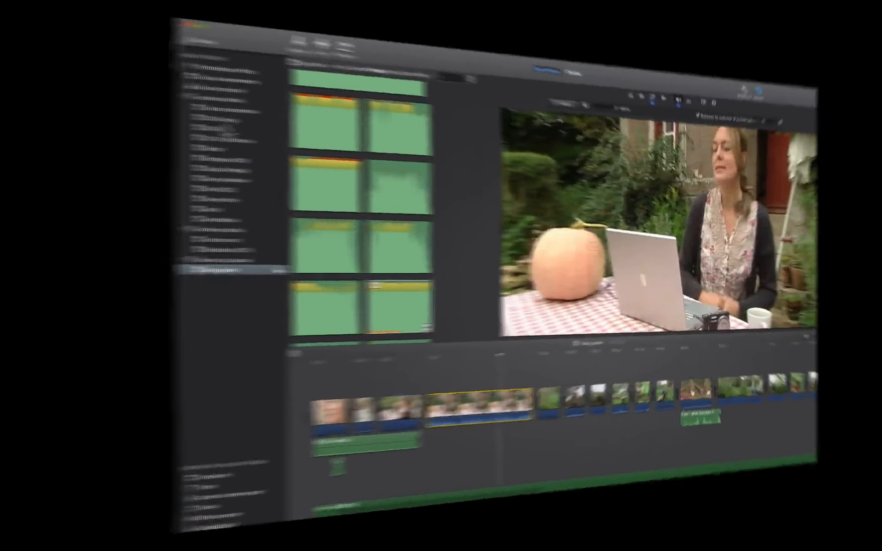
# Step: Open the stream clip's noise reduction and equalizer settings and enable Réduire le bruit de fond at 59%
pyautogui.click(60, 115)
pyautogui.doubleClick(170, 69)
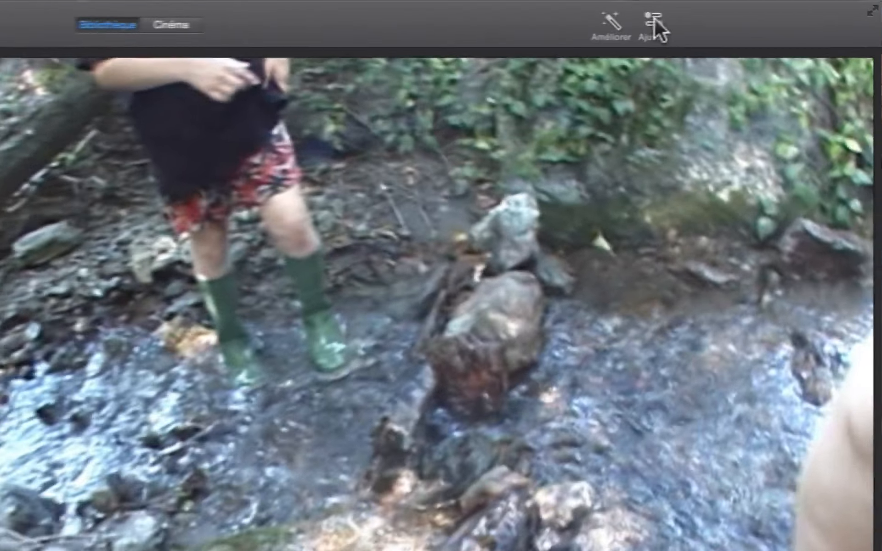
pyautogui.click(776, 12)
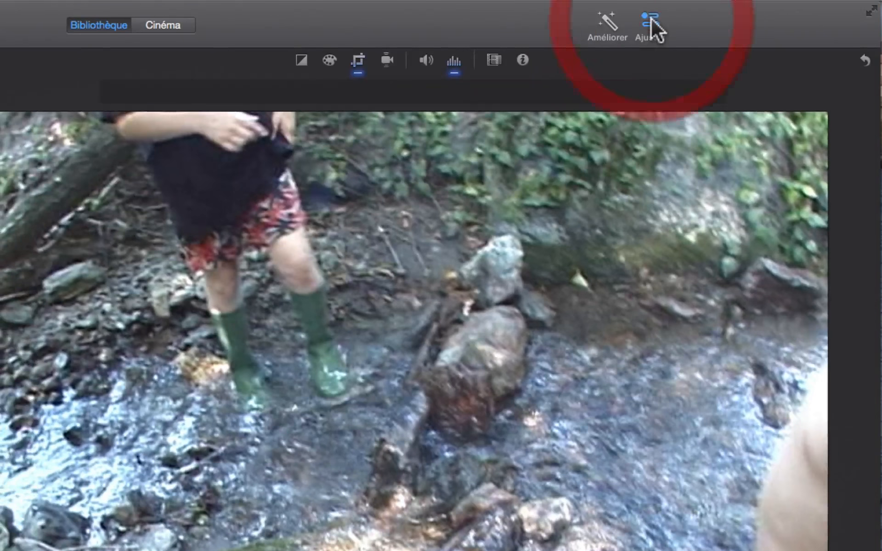
pyautogui.click(435, 62)
pyautogui.click(447, 63)
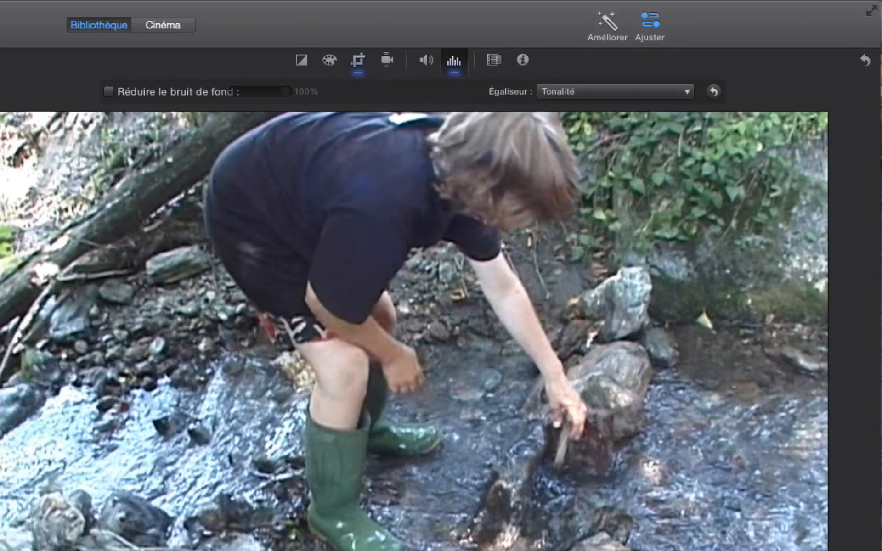
pyautogui.click(109, 90)
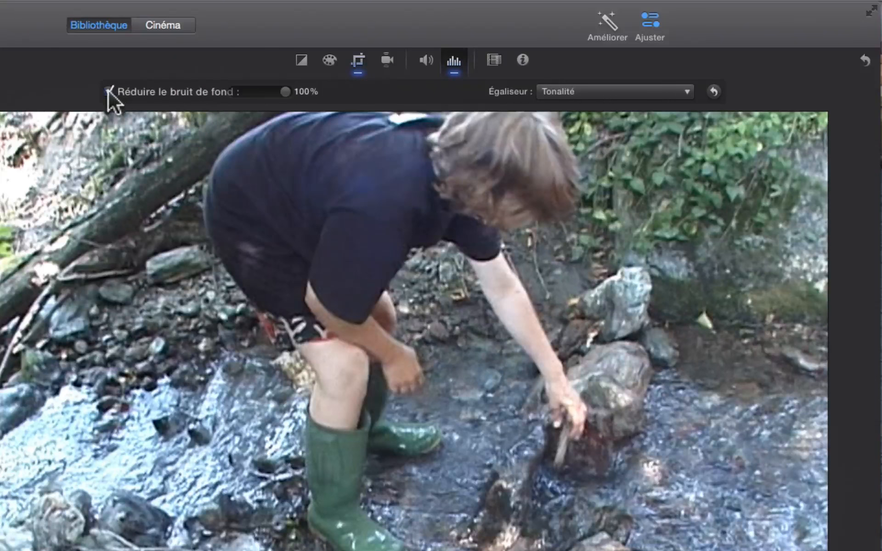
pyautogui.moveTo(286, 90); pyautogui.dragTo(267, 89)
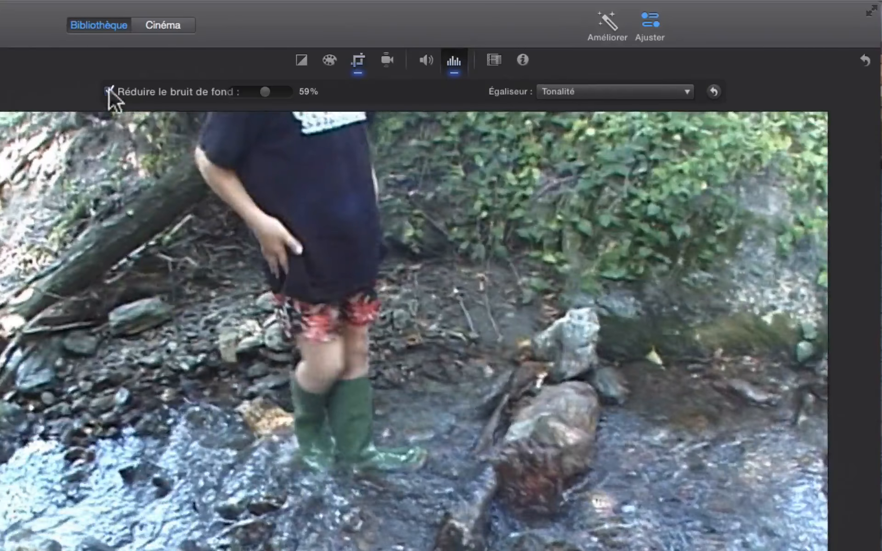
# Step: Switch Réduire le bruit de fond off and on twice to compare the stream clip's sound during playback
pyautogui.click(109, 91)
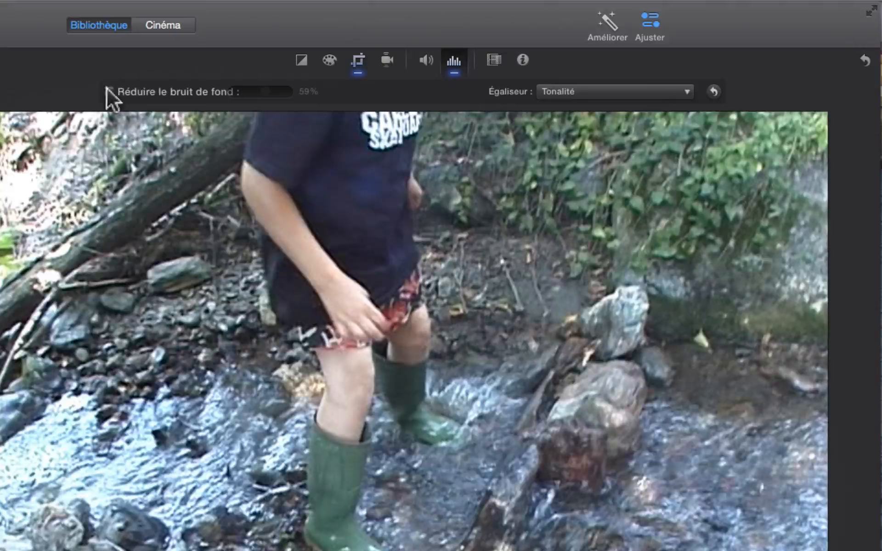
pyautogui.click(109, 91)
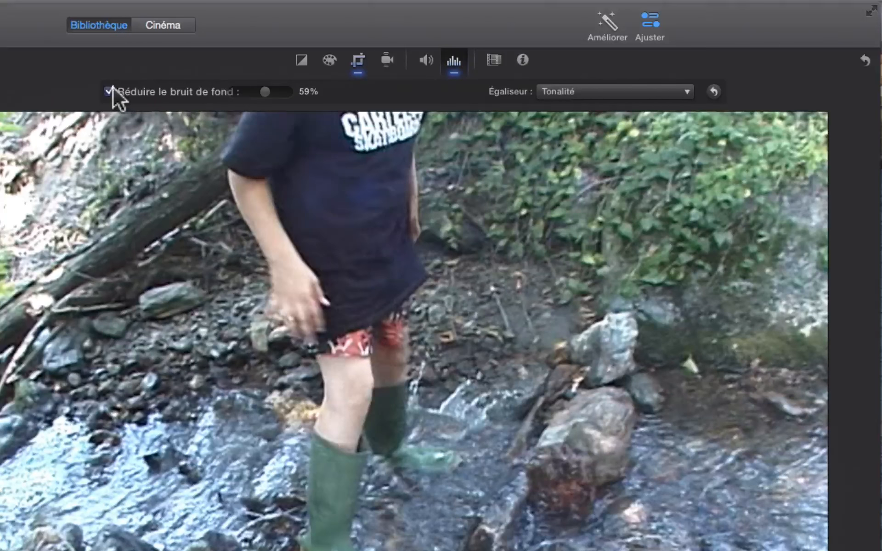
pyautogui.click(112, 89)
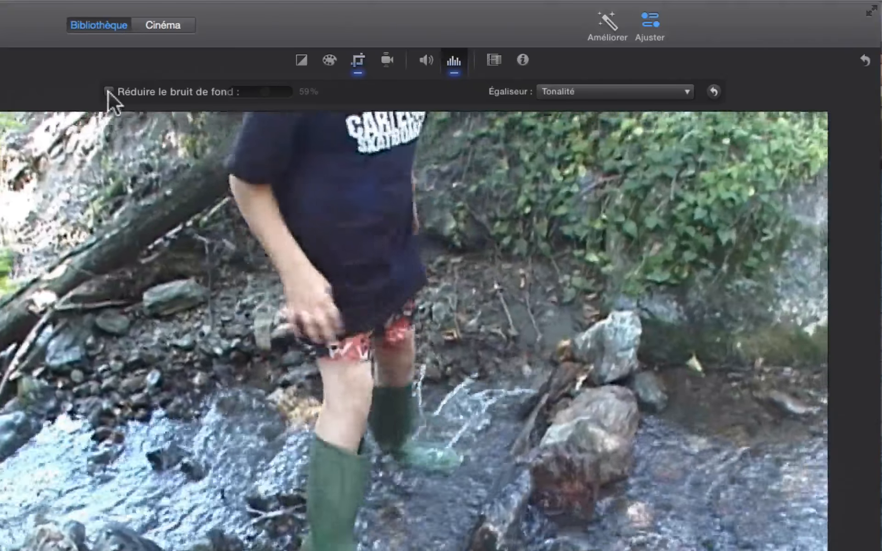
pyautogui.click(104, 91)
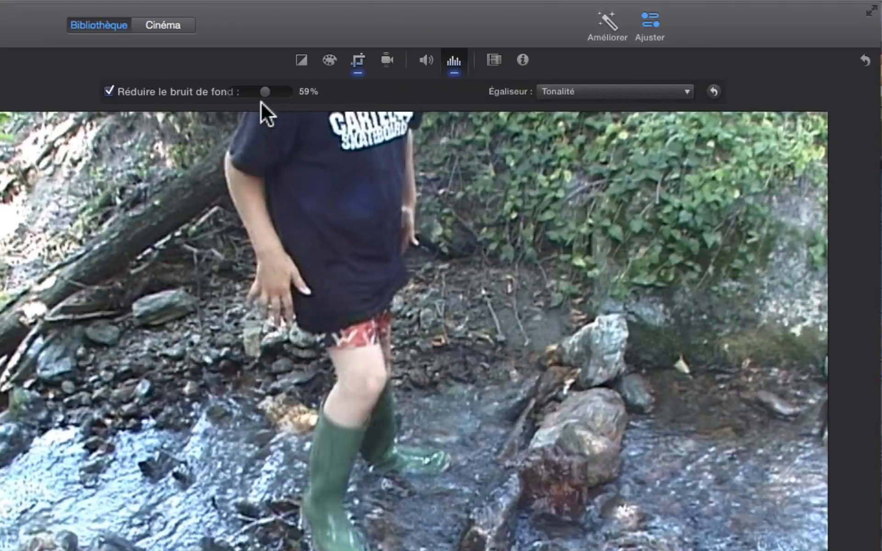
# Step: Adjust the stream clip's background noise reduction, trying 100% and 40% before settling on 46%
pyautogui.moveTo(263, 90); pyautogui.dragTo(335, 89)
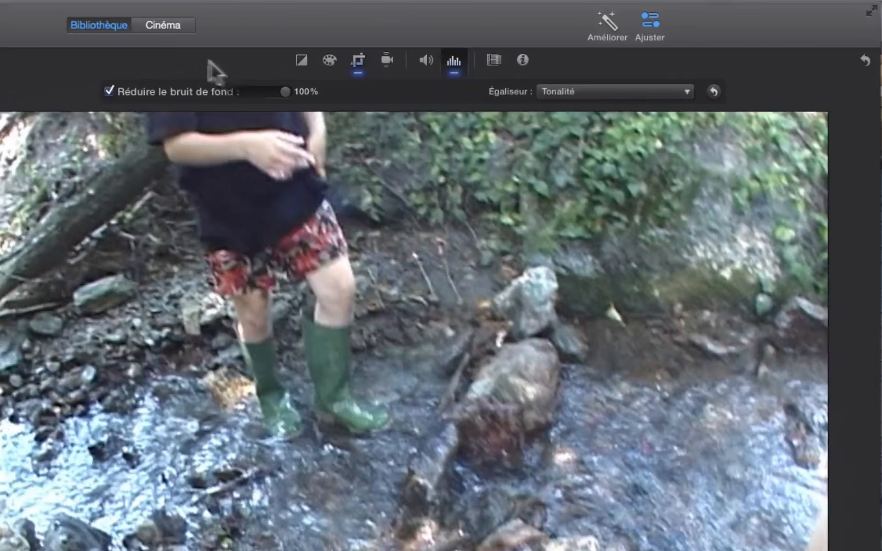
pyautogui.moveTo(279, 90); pyautogui.dragTo(251, 92)
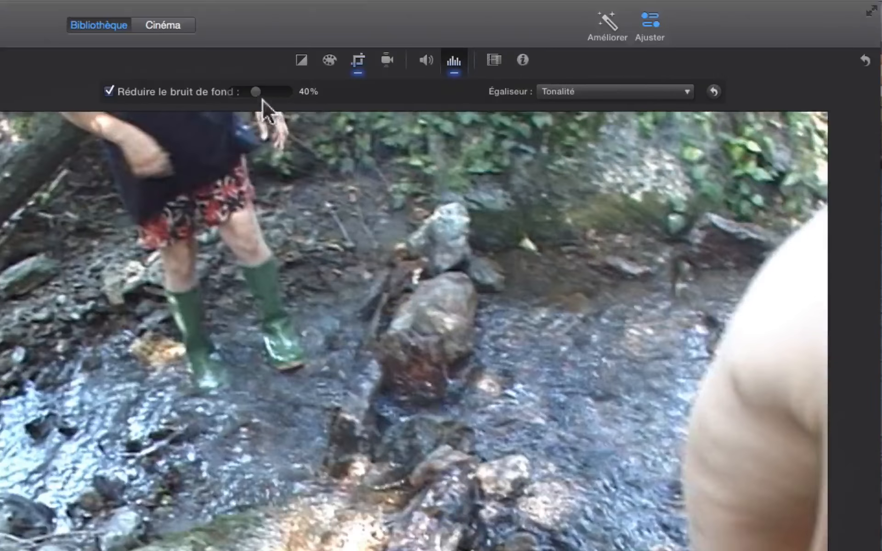
pyautogui.moveTo(256, 92); pyautogui.dragTo(252, 92)
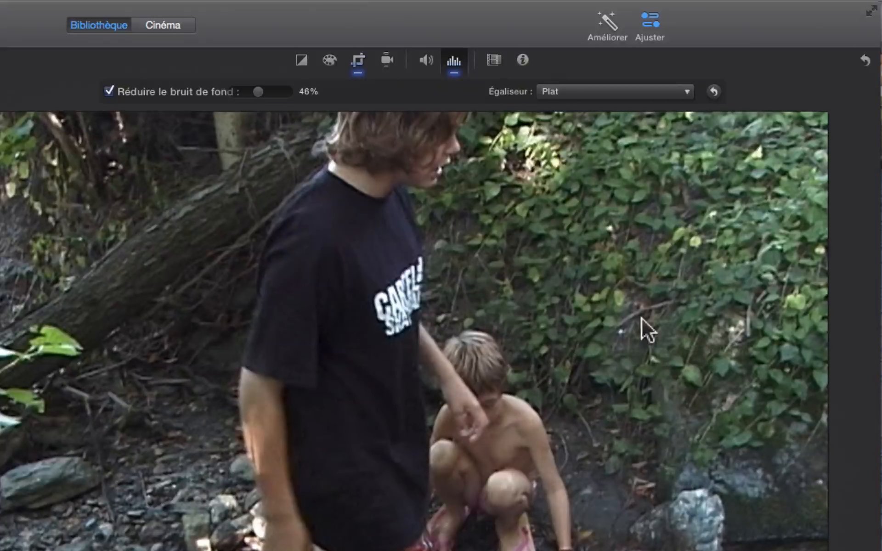
# Step: Apply the Accentuer la voix equalizer preset, comparing it with Plat during playback
pyautogui.moveTo(642, 318)
pyautogui.click(685, 92)
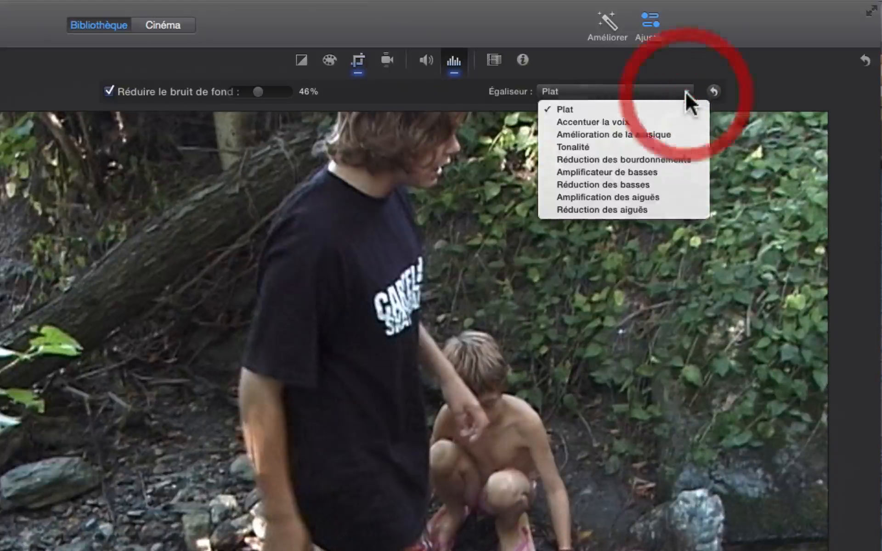
pyautogui.click(661, 120)
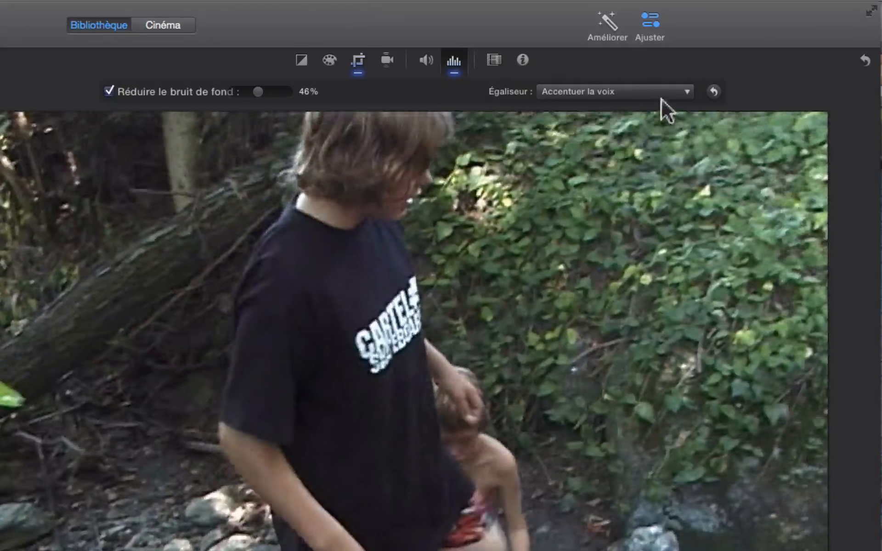
pyautogui.click(612, 91)
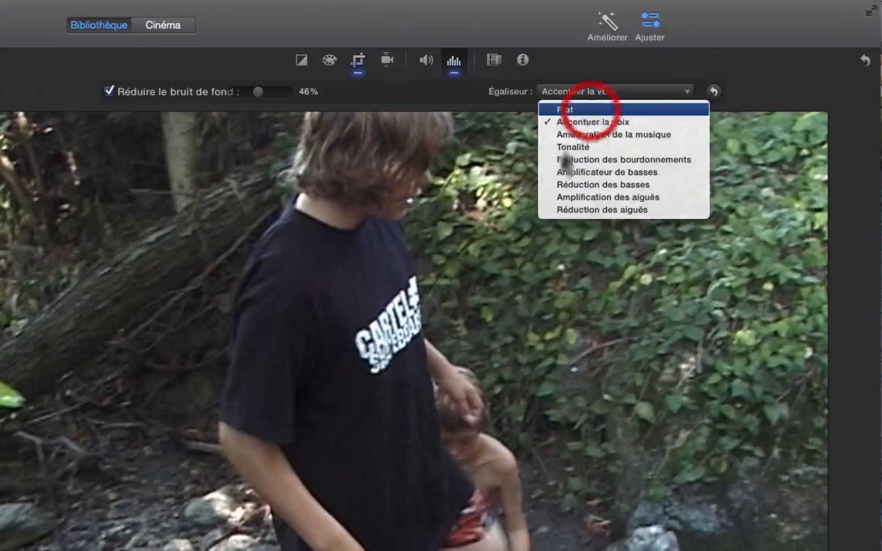
pyautogui.click(589, 110)
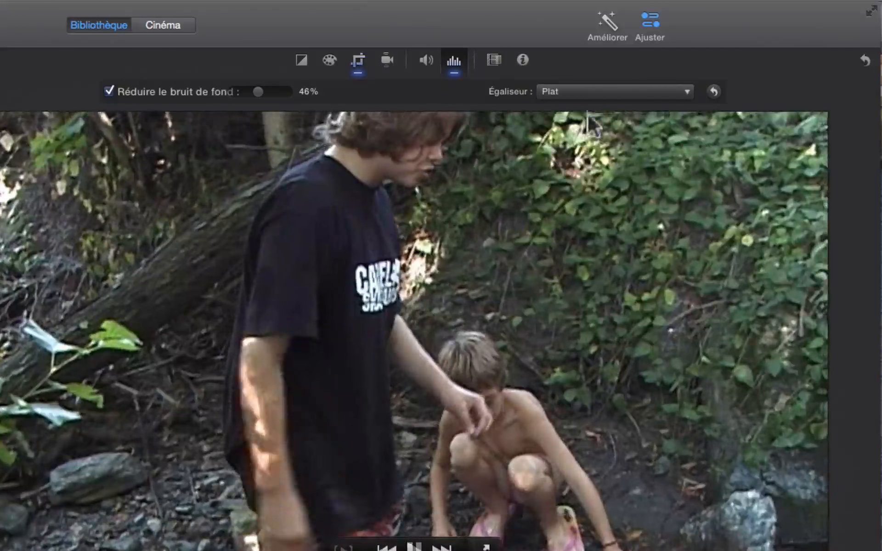
pyautogui.click(588, 87)
pyautogui.click(578, 120)
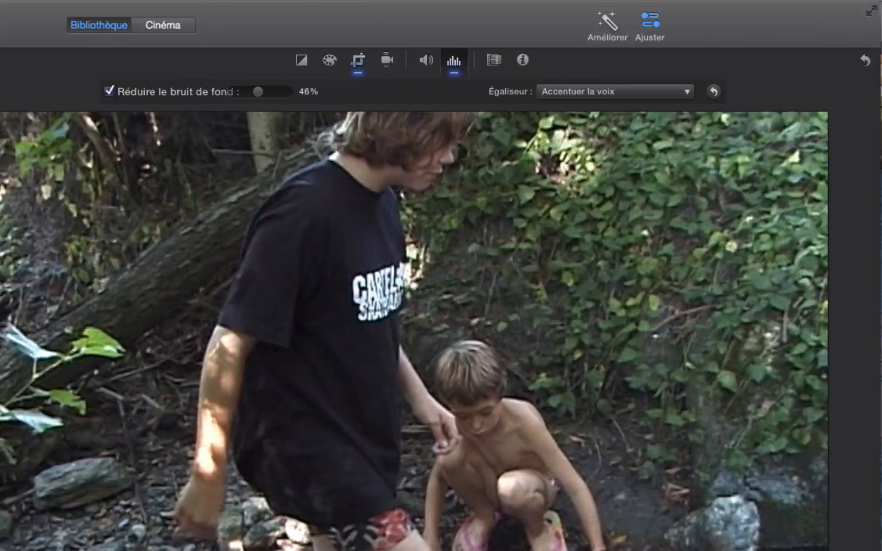
# Step: Try the Réduction des aiguës and Amplification des aiguës equalizer presets on the clip
pyautogui.click(664, 91)
pyautogui.click(627, 210)
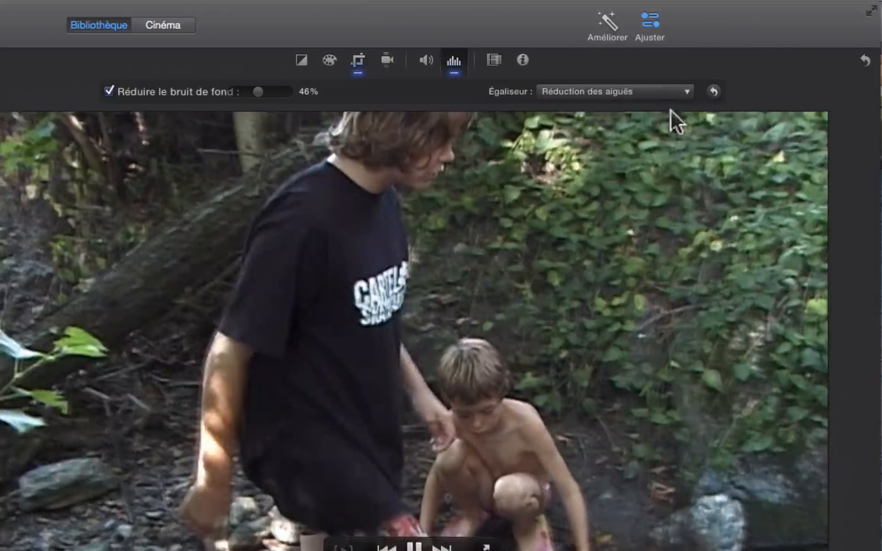
pyautogui.click(662, 91)
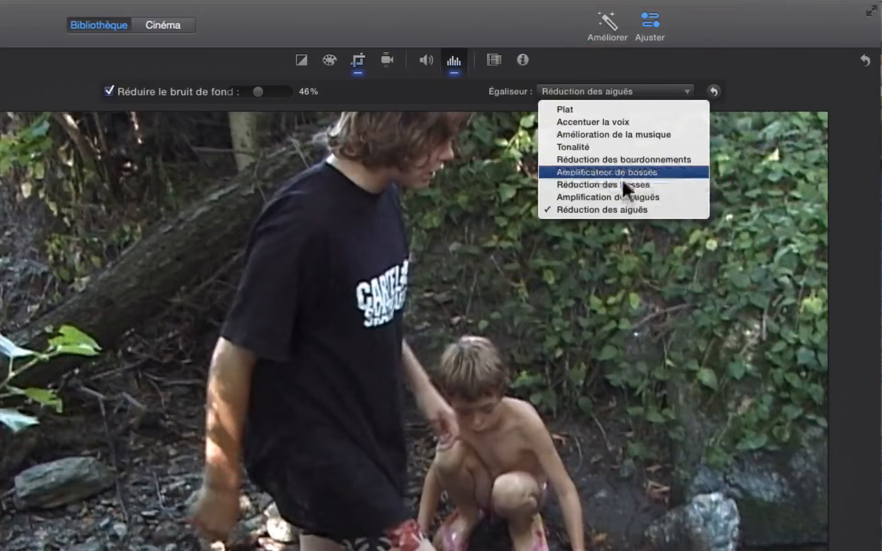
pyautogui.click(611, 200)
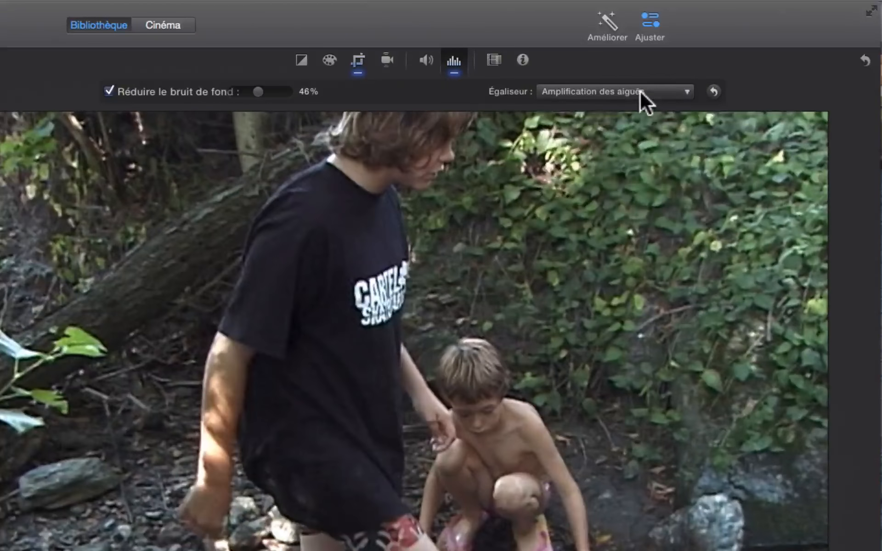
# Step: Try the Réduction des bourdonnements and Tonalité equalizer presets, and return the equalizer to Accentuer la voix
pyautogui.click(640, 91)
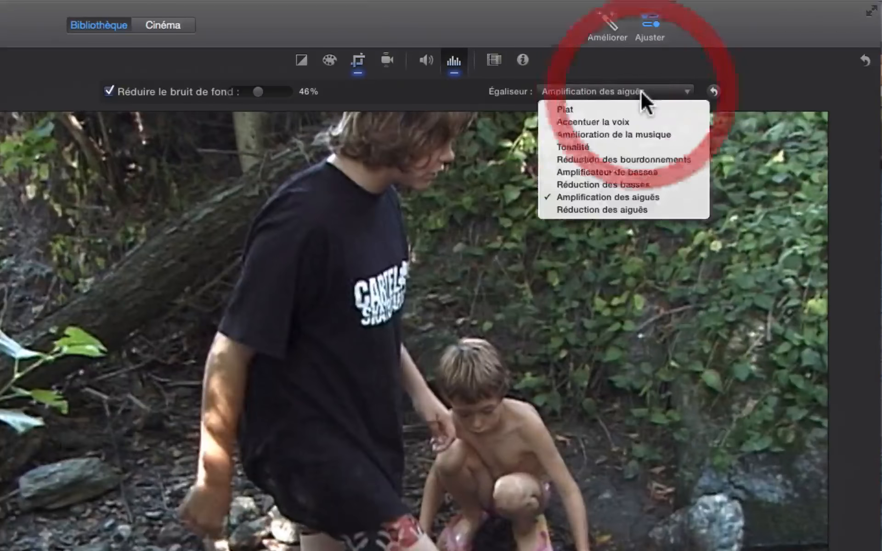
pyautogui.click(616, 159)
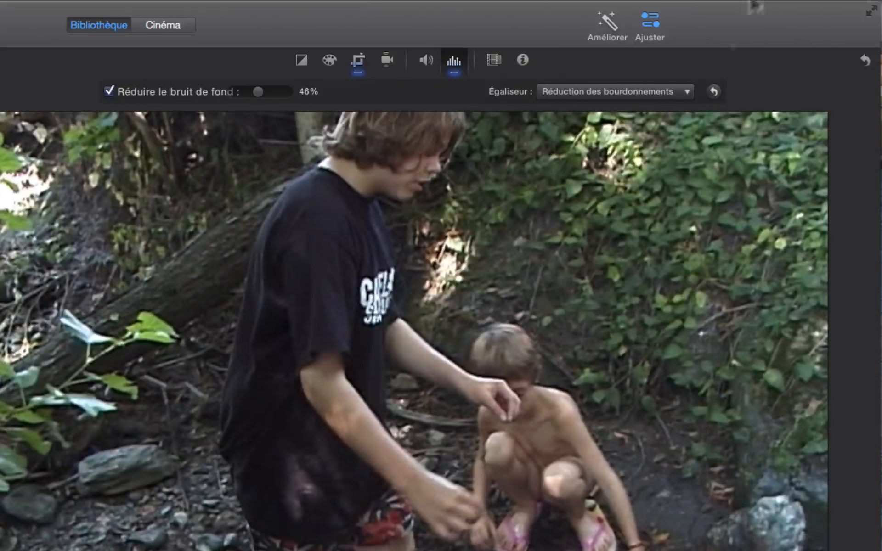
pyautogui.click(678, 92)
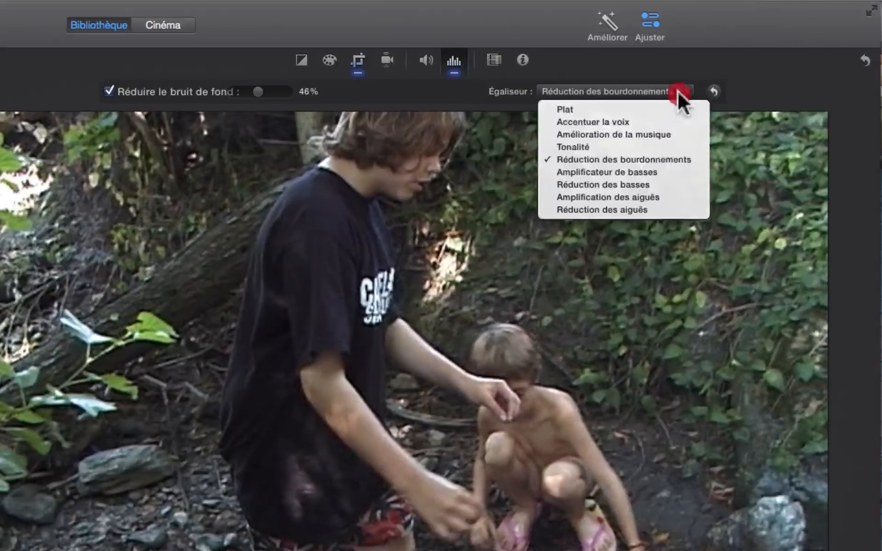
pyautogui.click(614, 148)
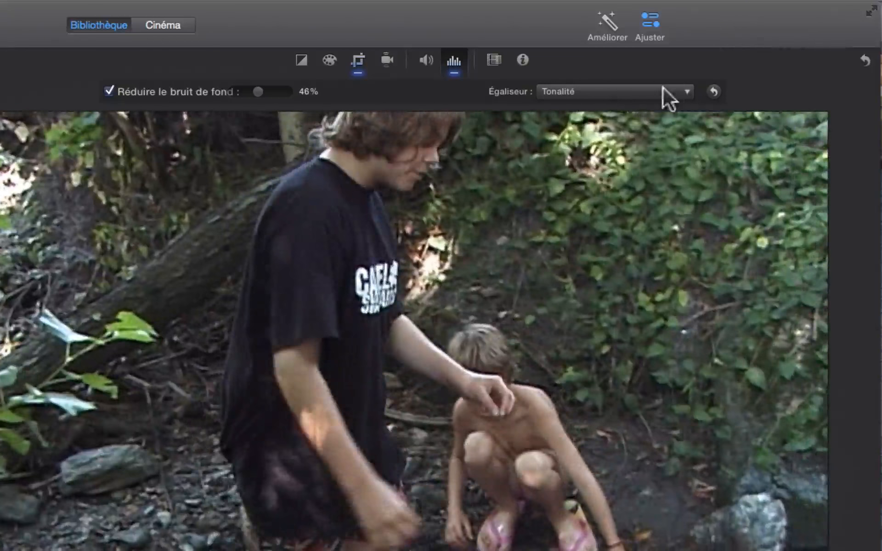
pyautogui.click(662, 91)
pyautogui.click(646, 121)
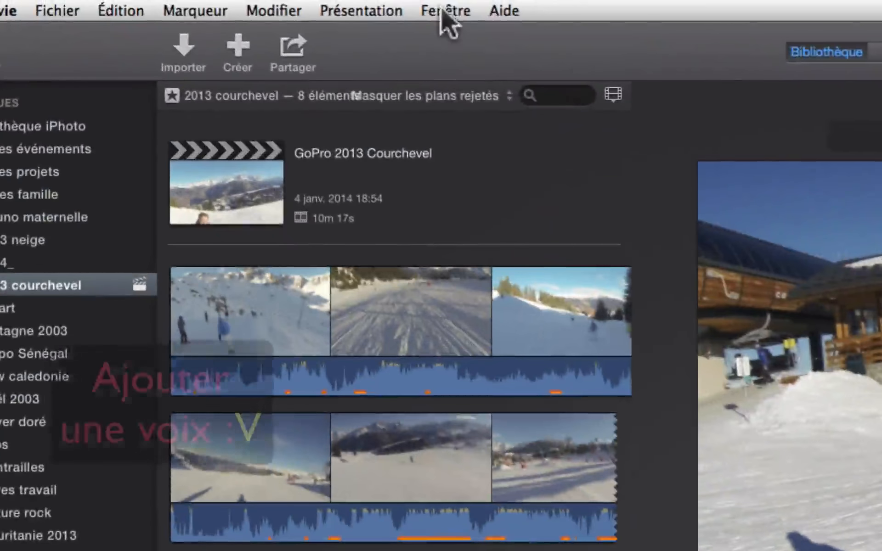
pyautogui.click(270, 5)
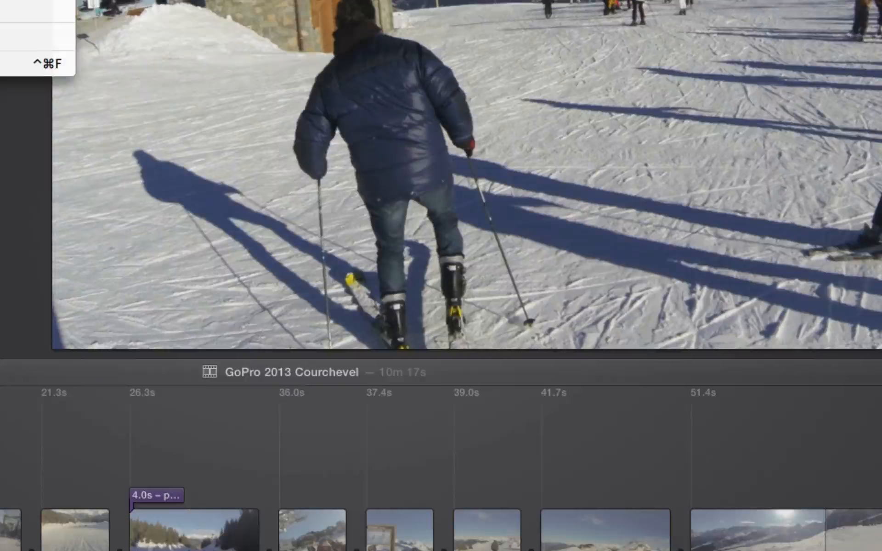
pyautogui.click(545, 263)
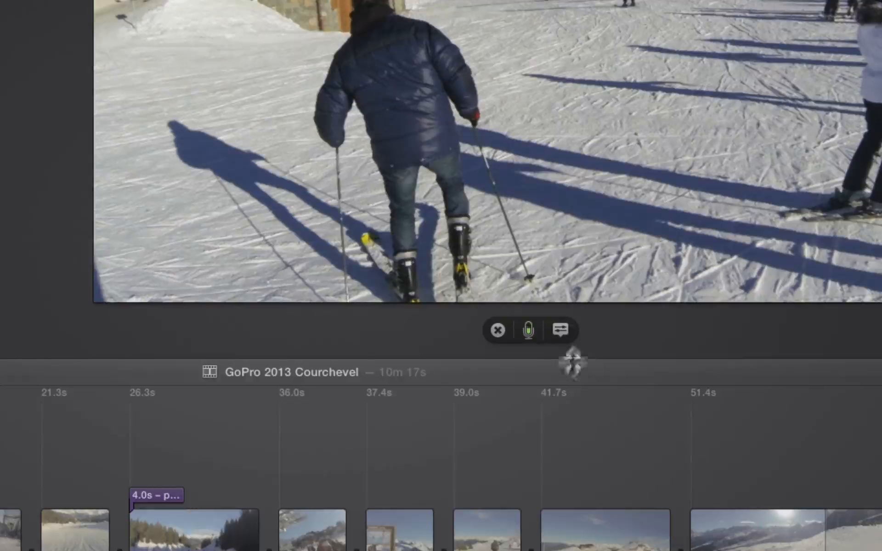
pyautogui.click(498, 329)
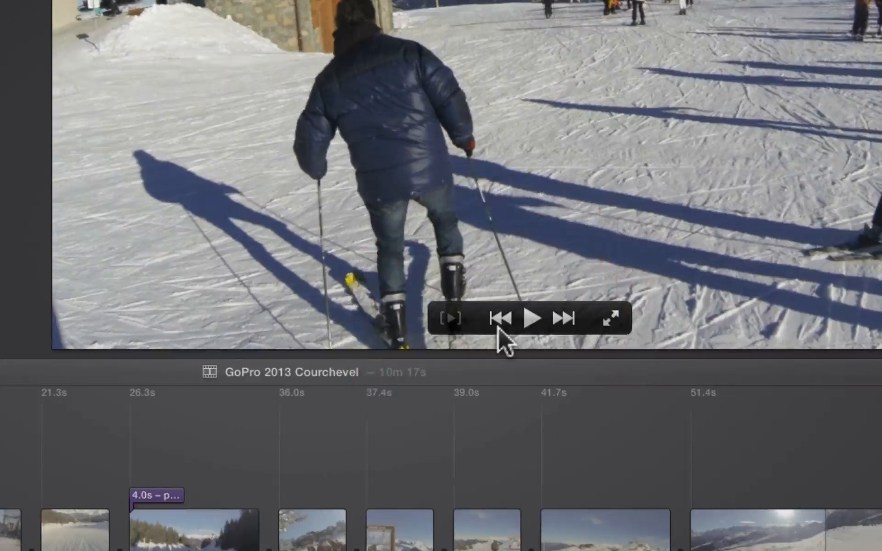
# Step: Open the voice-over controls for the GoPro 2013 Courchevel project and choose USB PnP Sound Device as the input source
pyautogui.press('v')
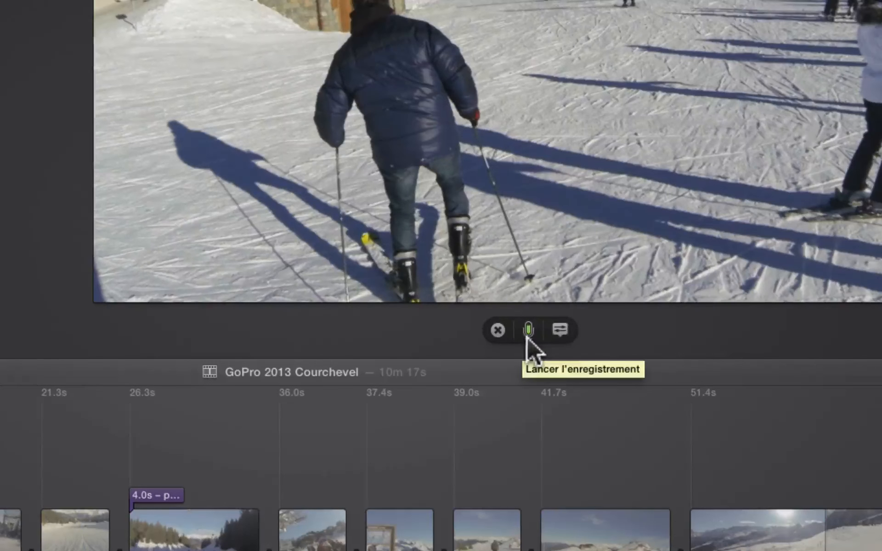
pyautogui.click(563, 332)
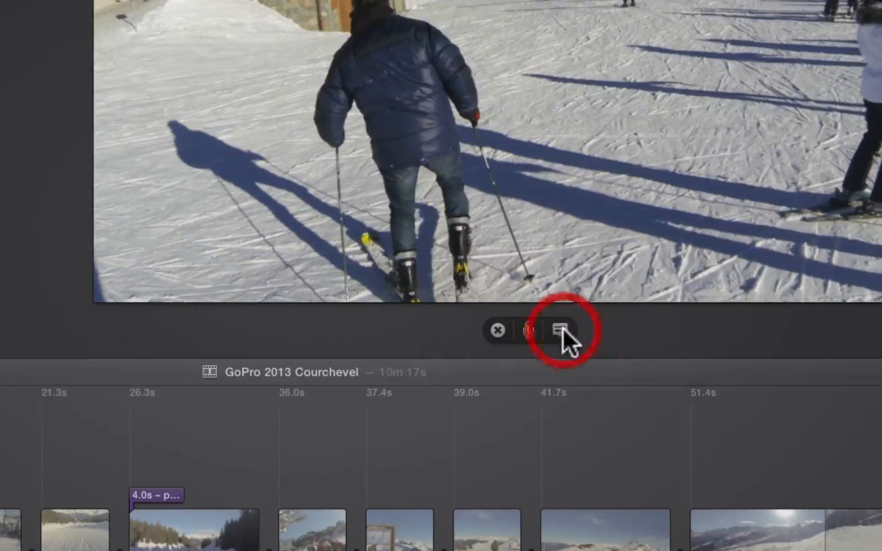
pyautogui.click(571, 370)
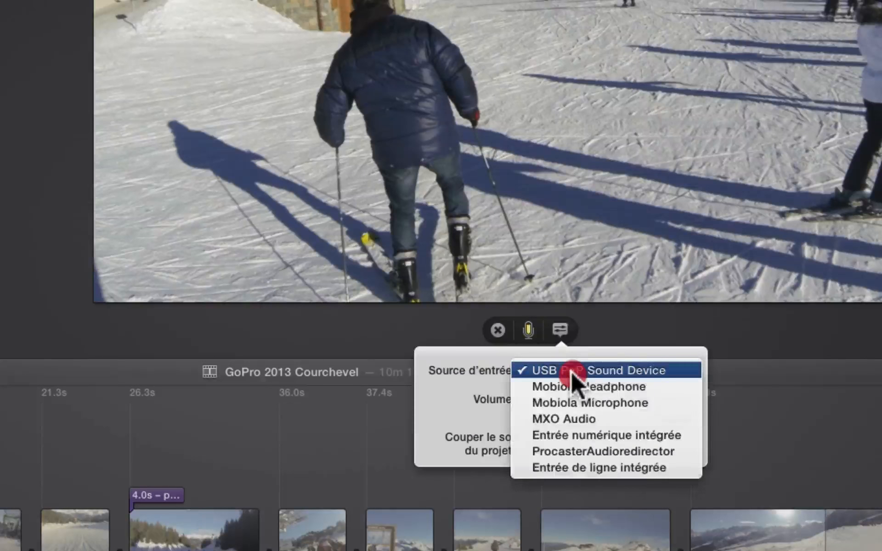
pyautogui.click(575, 371)
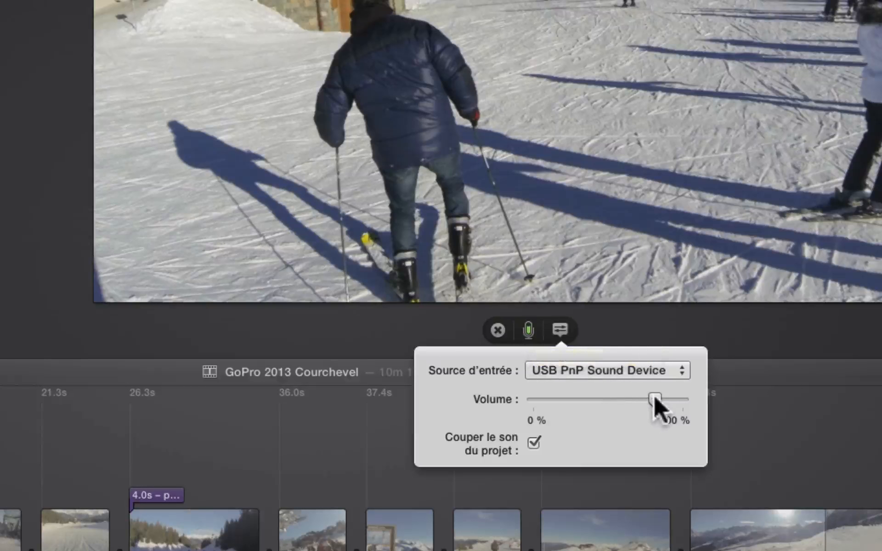
# Step: Lower the voice-over input volume slightly, keep Couper le son du projet enabled, and close the recording options
pyautogui.moveTo(655, 400); pyautogui.dragTo(603, 400)
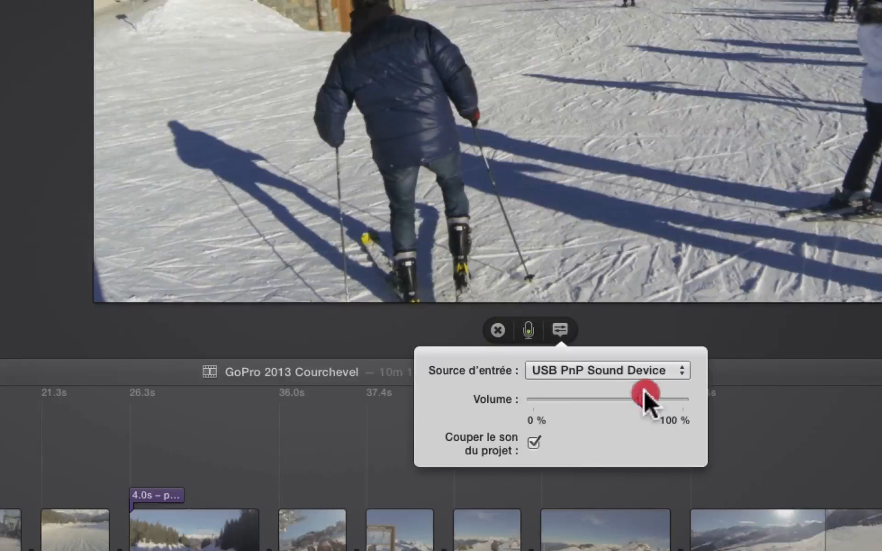
pyautogui.moveTo(645, 393); pyautogui.dragTo(639, 395)
pyautogui.click(533, 441)
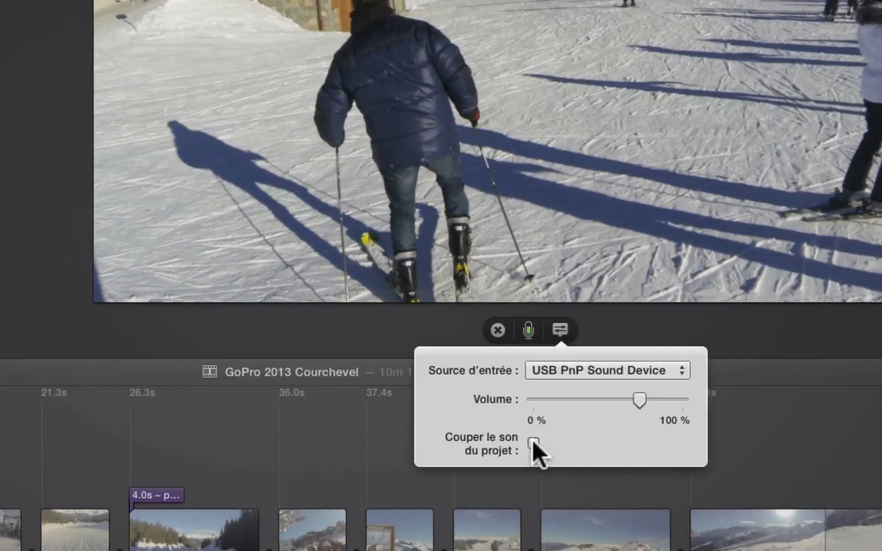
pyautogui.click(533, 442)
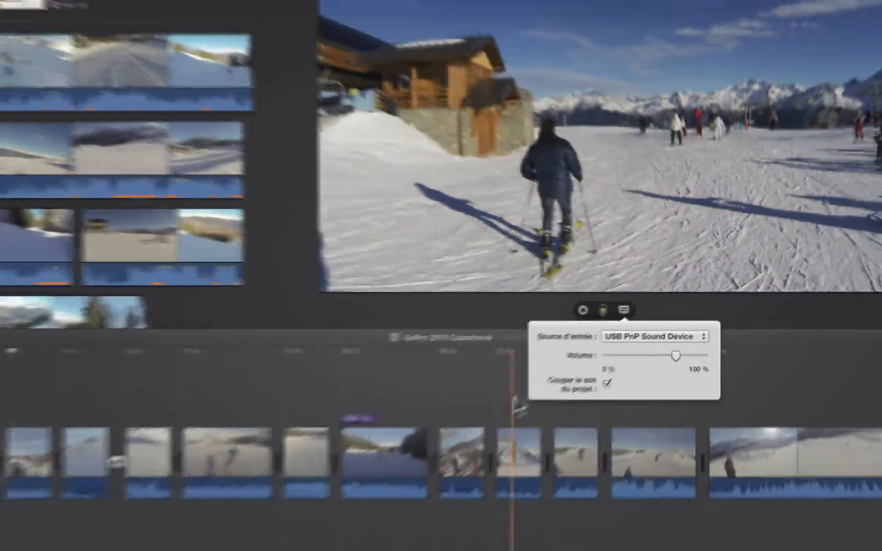
pyautogui.click(640, 332)
pyautogui.click(516, 317)
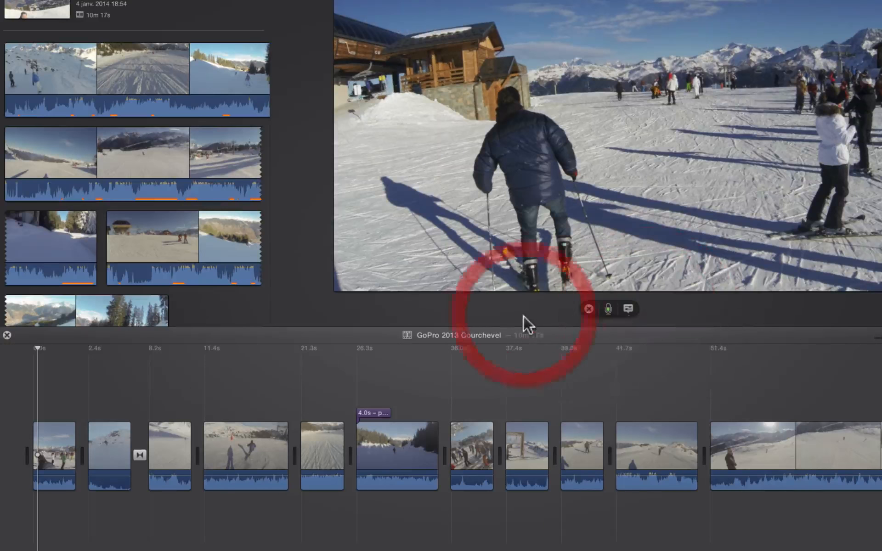
# Step: Record a voice-over about 21 s long from the start of GoPro 2013 Courchevel and play back its opening
pyautogui.click(608, 309)
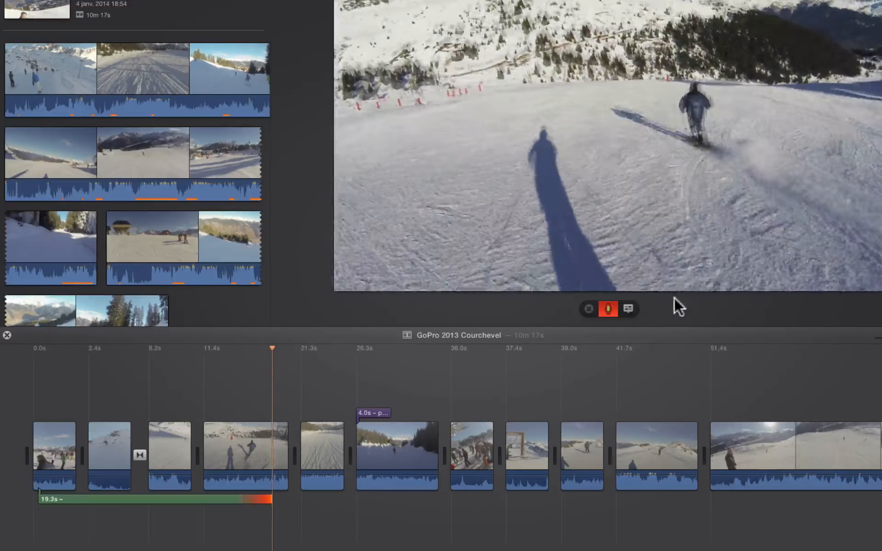
pyautogui.click(610, 311)
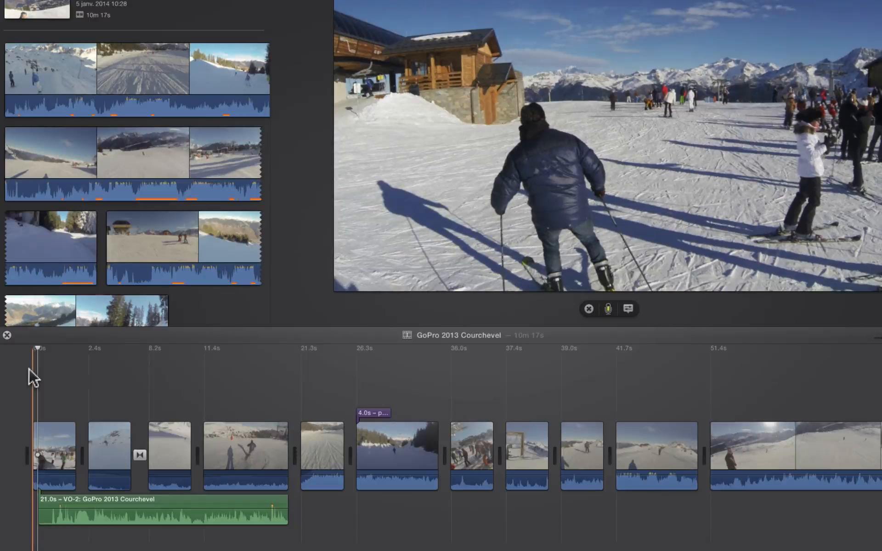
pyautogui.press('space')
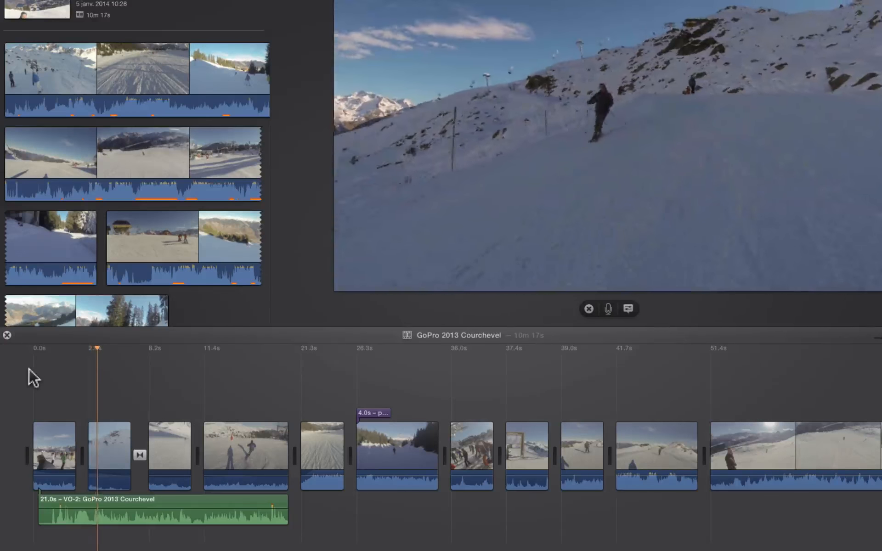
pyautogui.press('space')
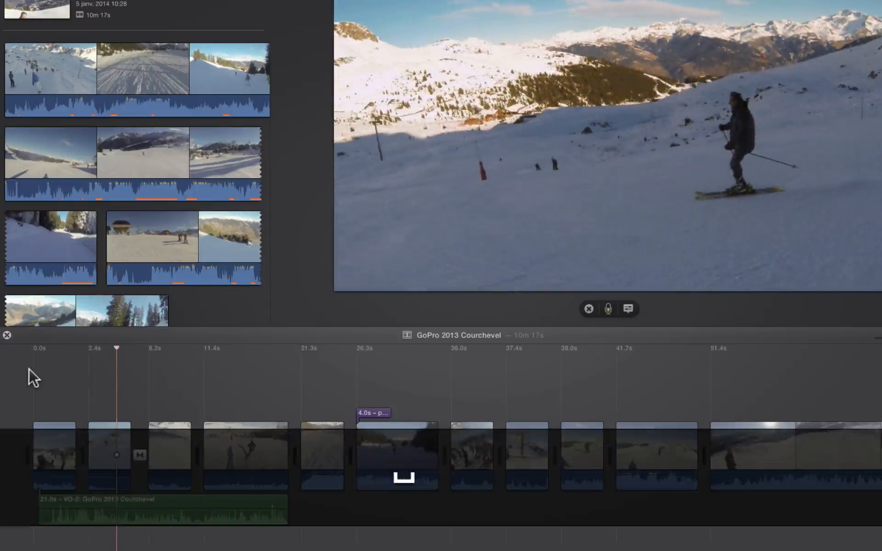